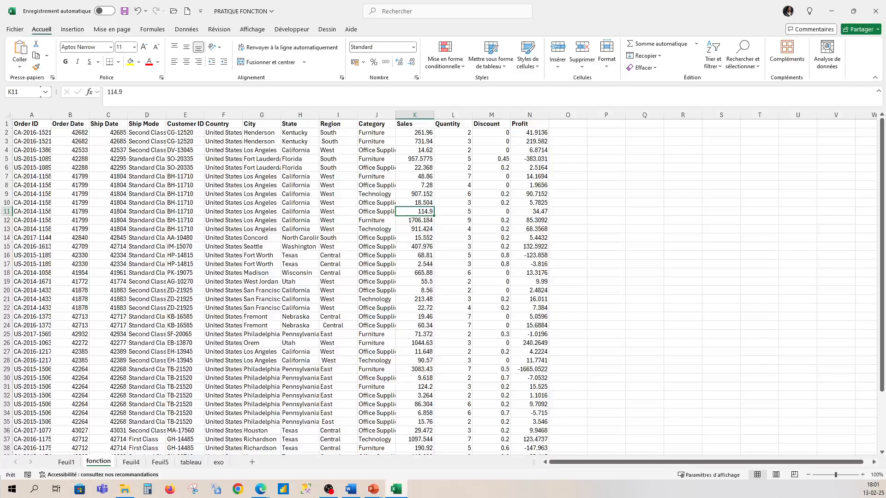
pyautogui.click(575, 125)
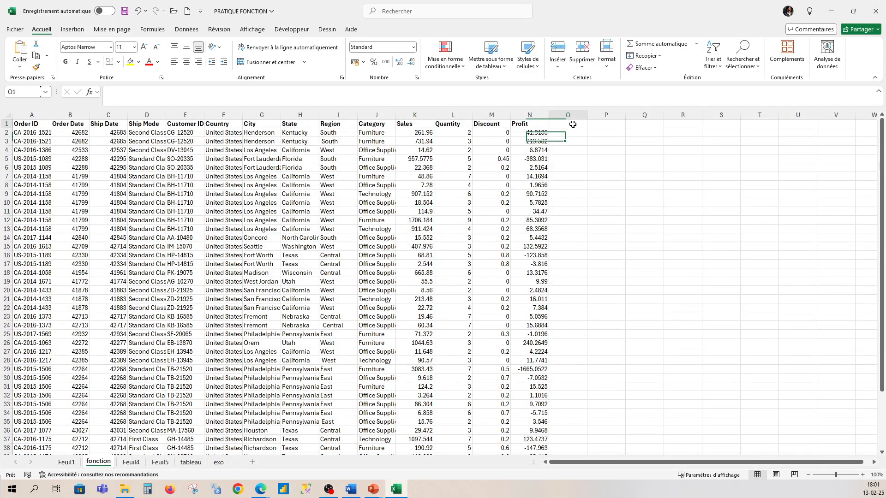
pyautogui.click(575, 151)
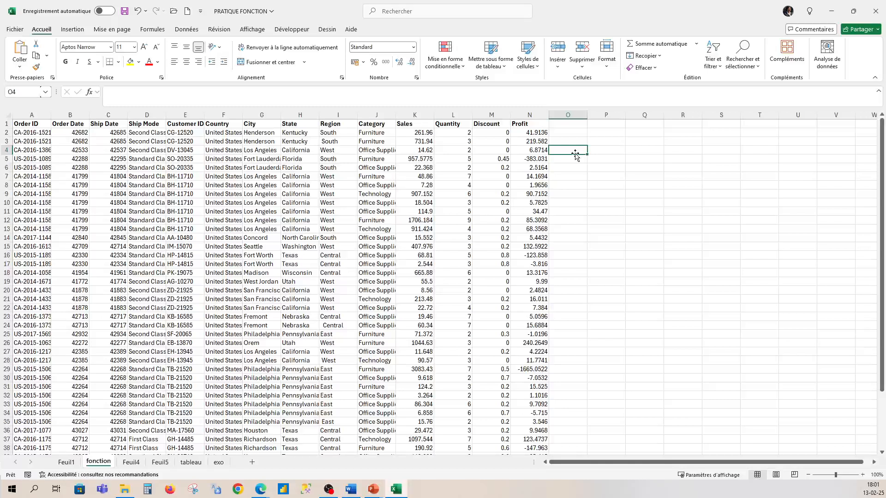
pyautogui.write('=')
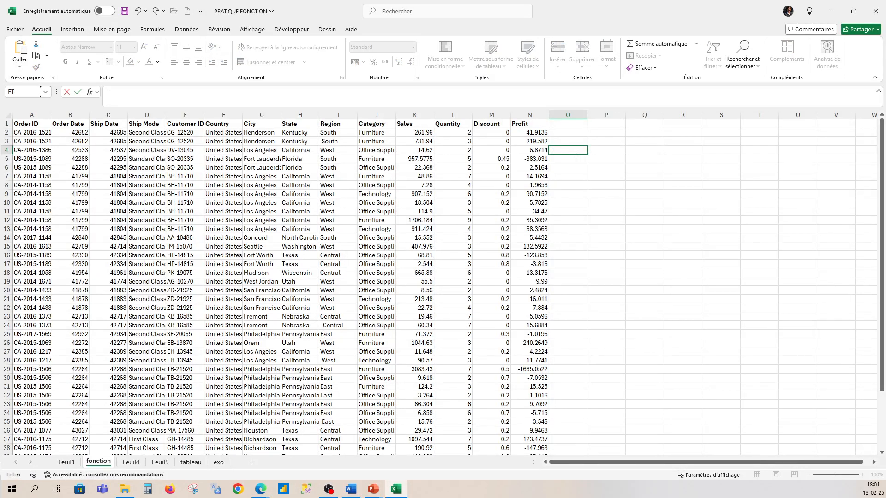
pyautogui.write('si')
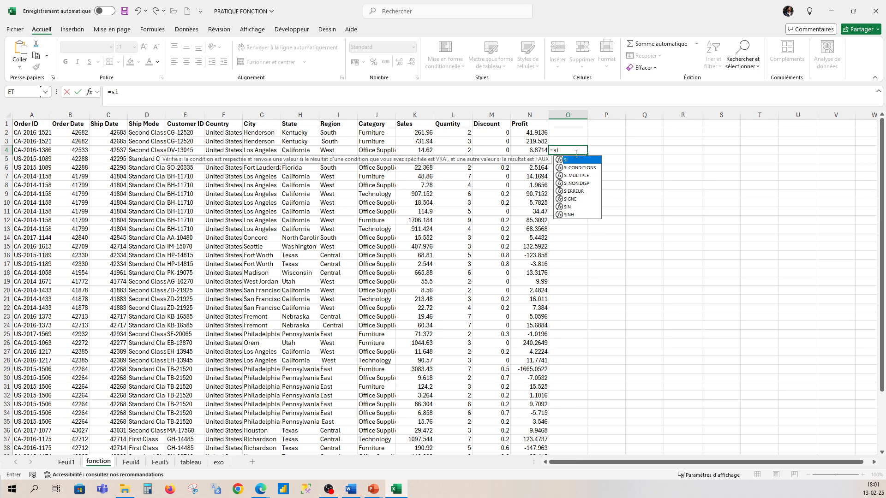
pyautogui.write('(')
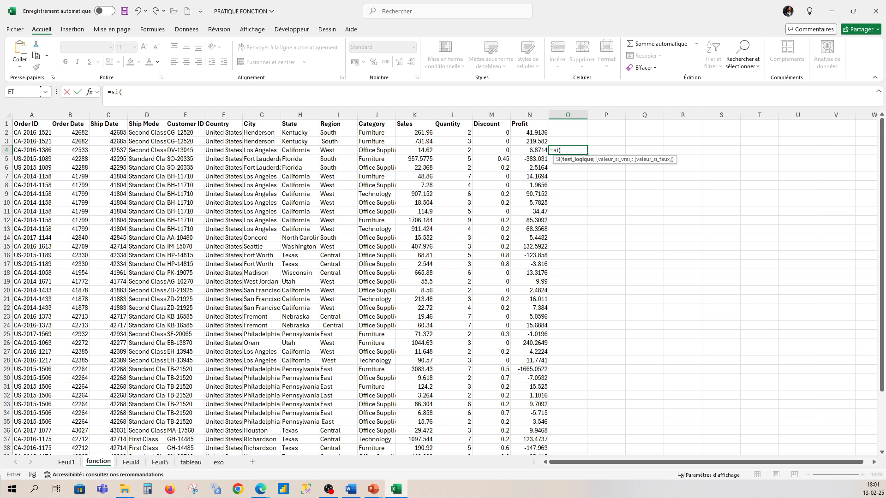
pyautogui.press('BackSpace')
pyautogui.press('BackSpace')
pyautogui.press('BackSpace')
pyautogui.press('BackSpace')
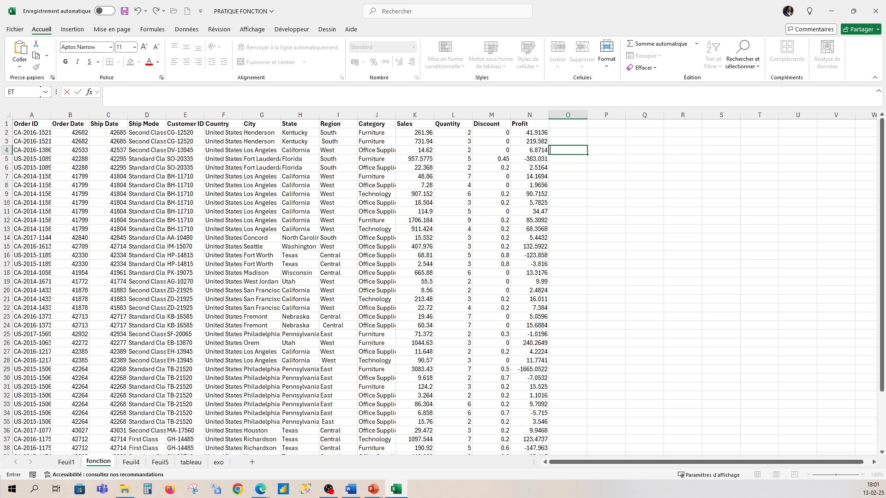
# - Enter the column header "test" in cell O1, next to the Profit column
pyautogui.click(561, 124)
pyautogui.write('te')
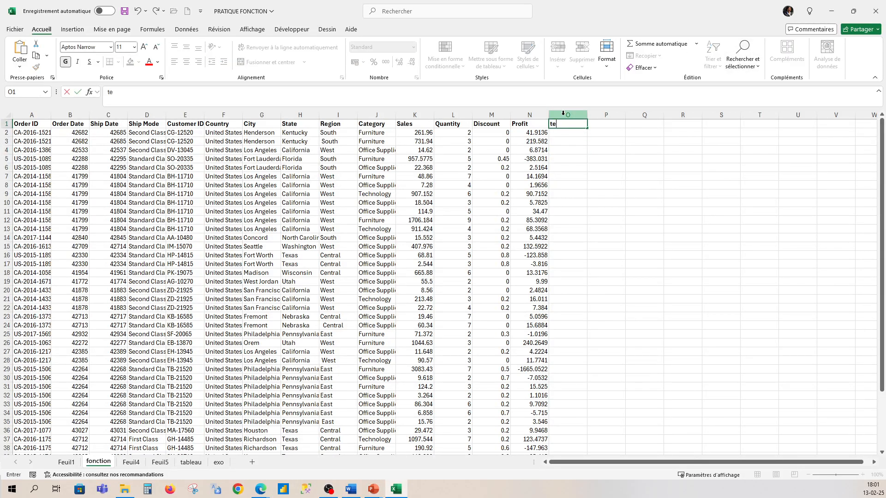
pyautogui.write('st')
# - Enter the formula =SI(N2>0;"ok"; "ko") in cell O2 to test whether the first order's profit is positive
pyautogui.click(568, 134)
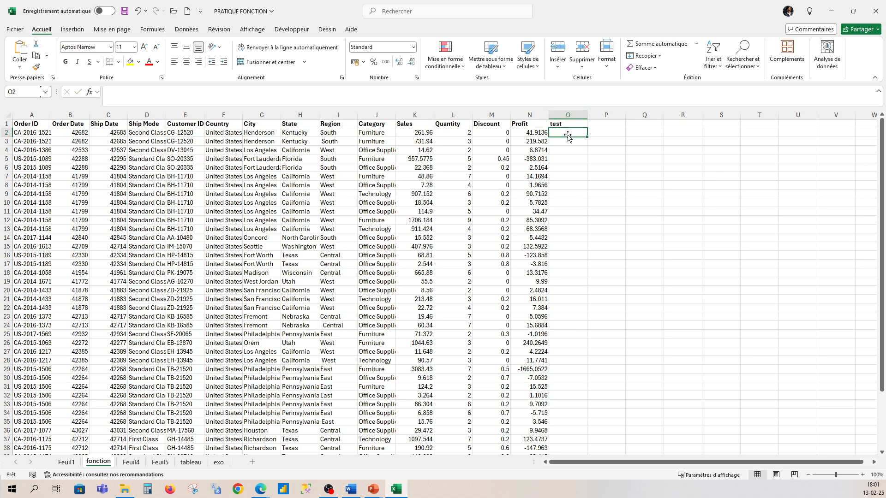
pyautogui.write('=s')
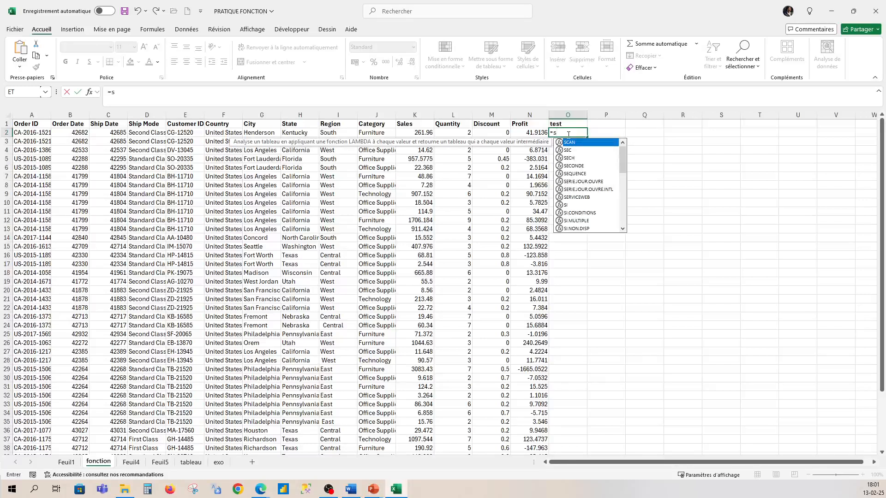
pyautogui.write('i(')
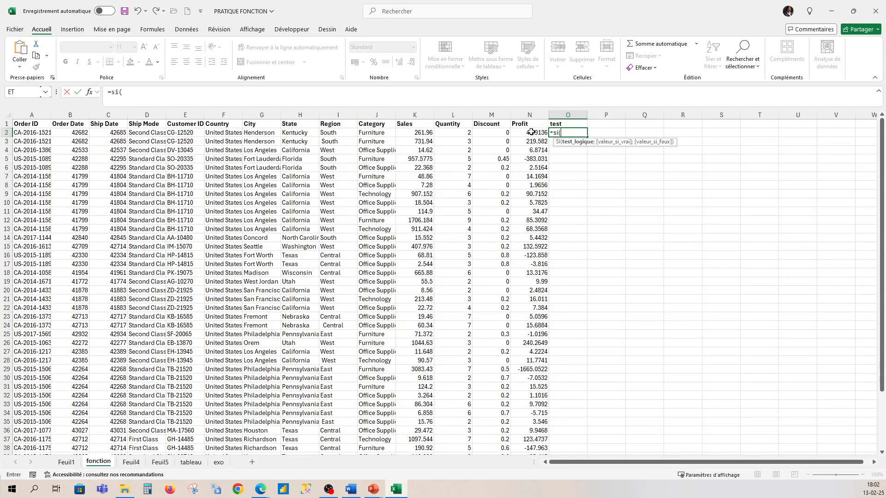
pyautogui.click(531, 132)
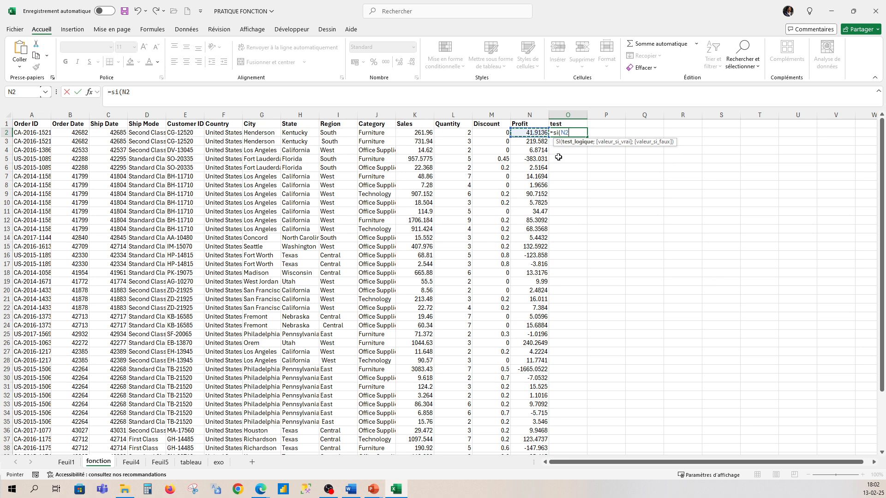
pyautogui.write('>0;')
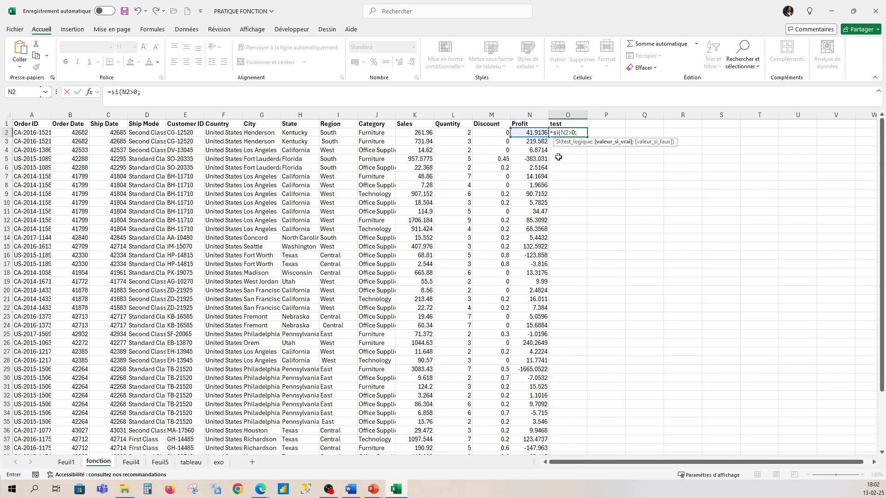
pyautogui.write('"')
pyautogui.write('ok')
pyautogui.write('3')
pyautogui.write('.')
pyautogui.press('BackSpace')
pyautogui.write('; "ko')
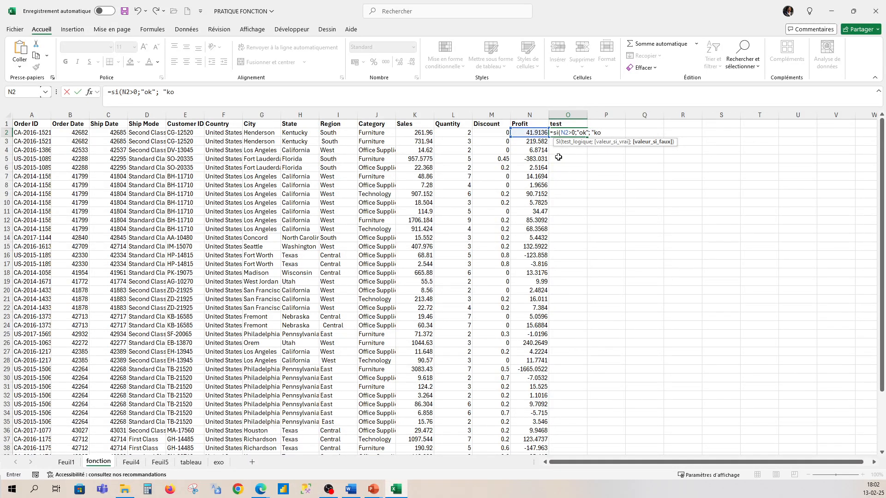
pyautogui.write('")')
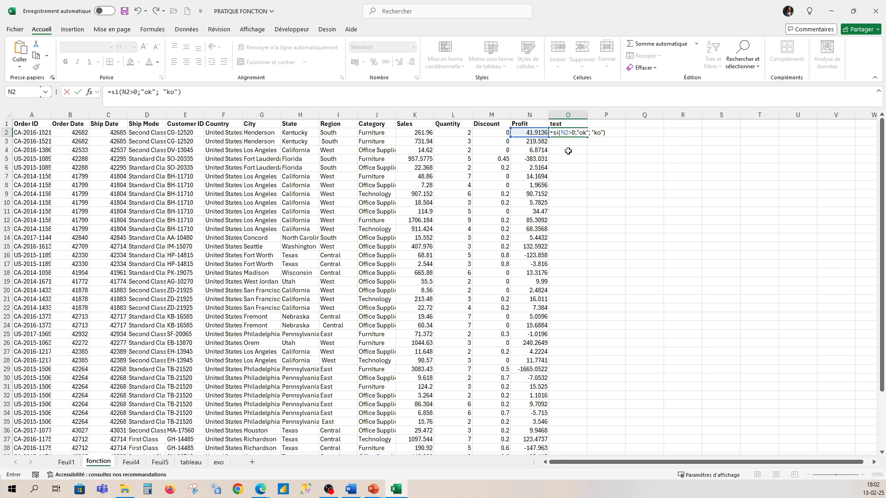
pyautogui.press('Return')
# - Copy the SI formula from O2 down to all data rows and check it against rows with negative profit
pyautogui.click(573, 131)
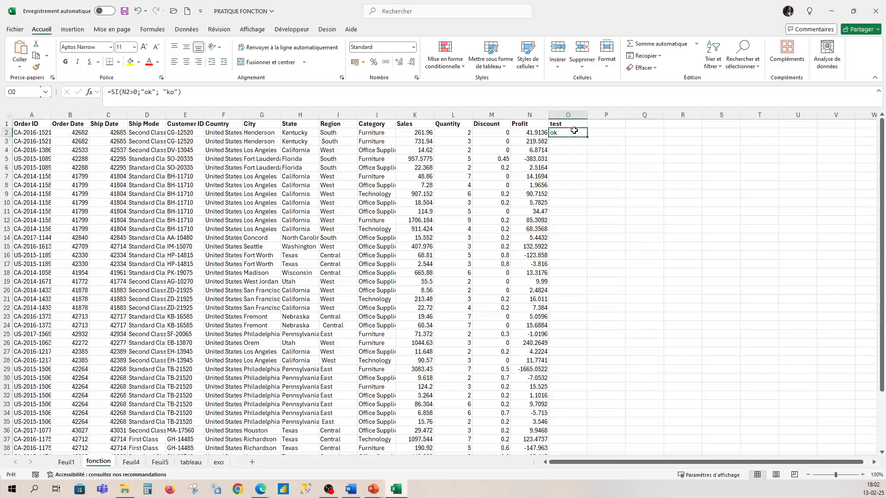
pyautogui.doubleClick(587, 137)
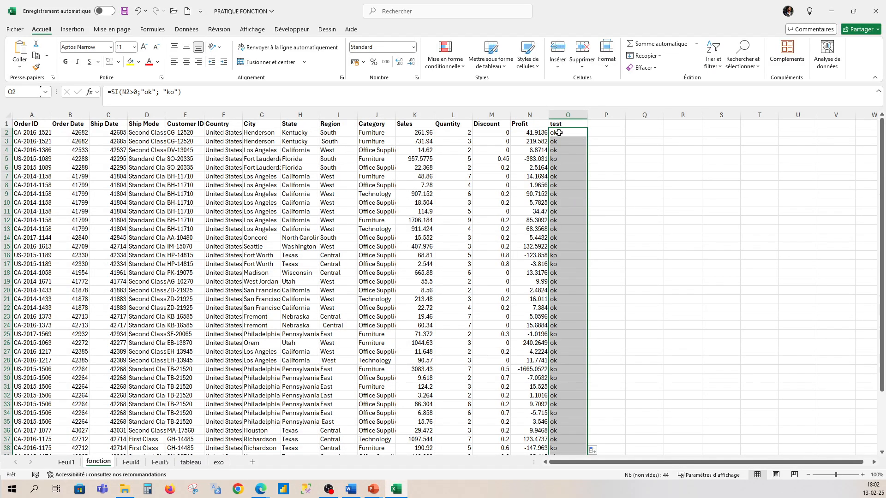
pyautogui.click(557, 159)
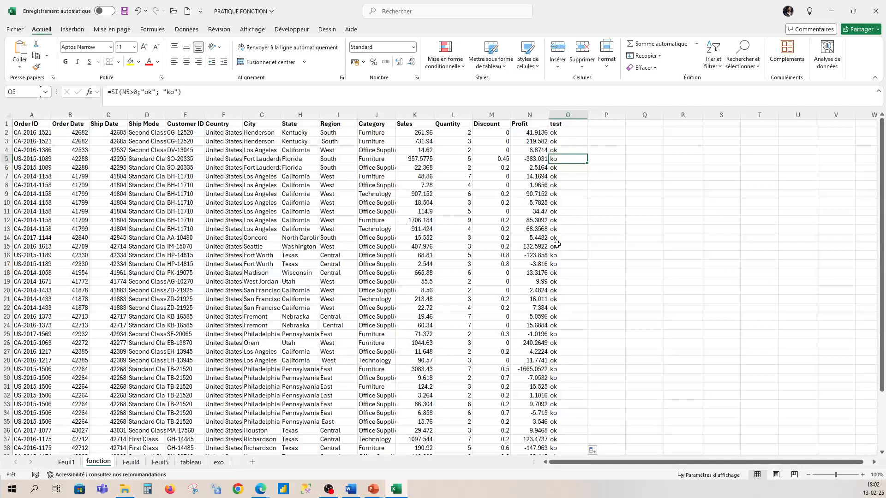
pyautogui.click(556, 264)
pyautogui.click(542, 265)
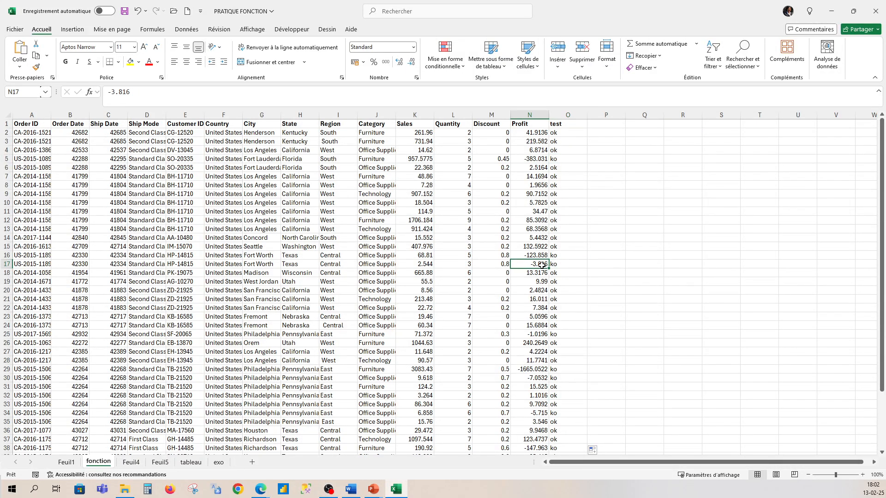
pyautogui.click(541, 256)
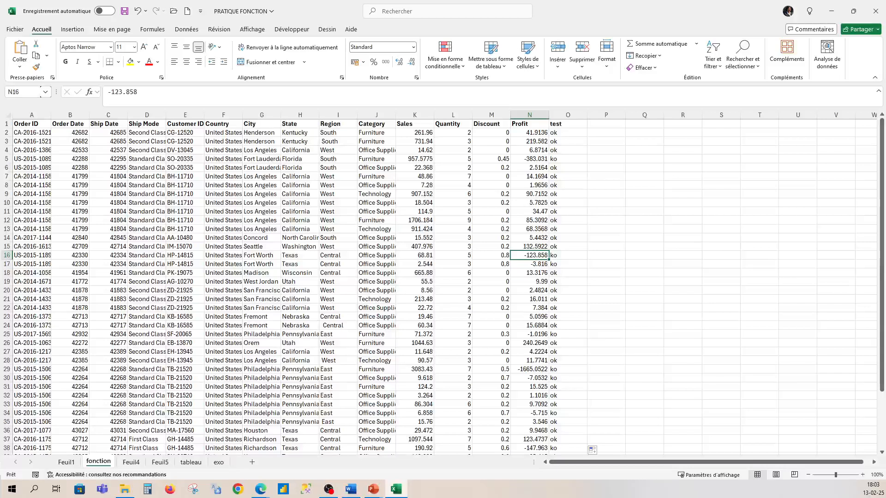
# - Rename the header in O1 to "SI" and enter the header "ET" in P1
pyautogui.click(557, 124)
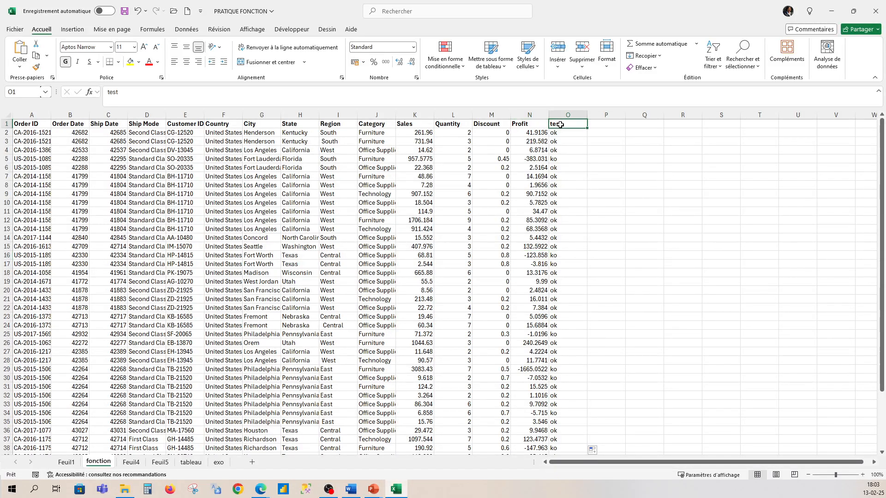
pyautogui.write('SI')
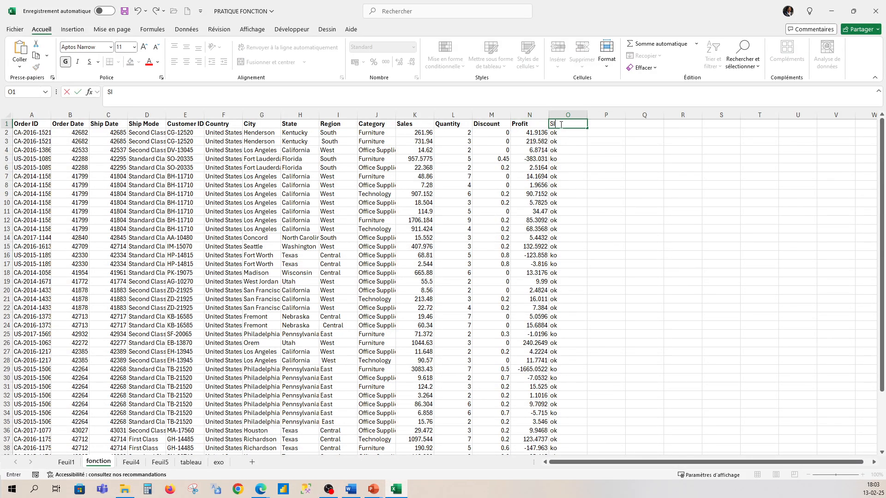
pyautogui.click(609, 124)
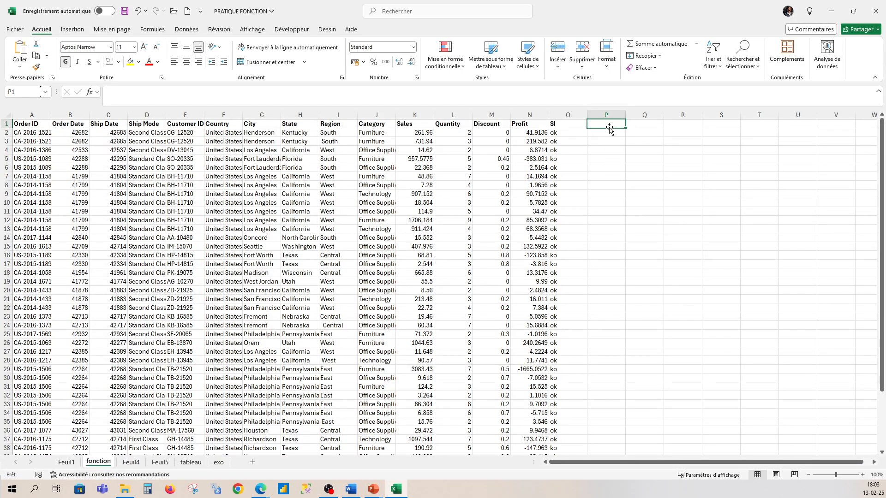
pyautogui.write('AN')
pyautogui.press('BackSpace')
pyautogui.press('BackSpace')
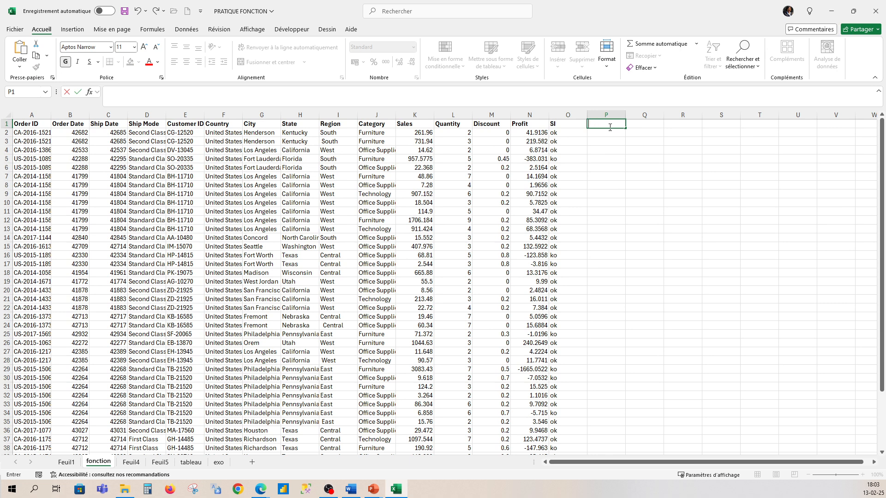
pyautogui.write('ET')
pyautogui.press('Return')
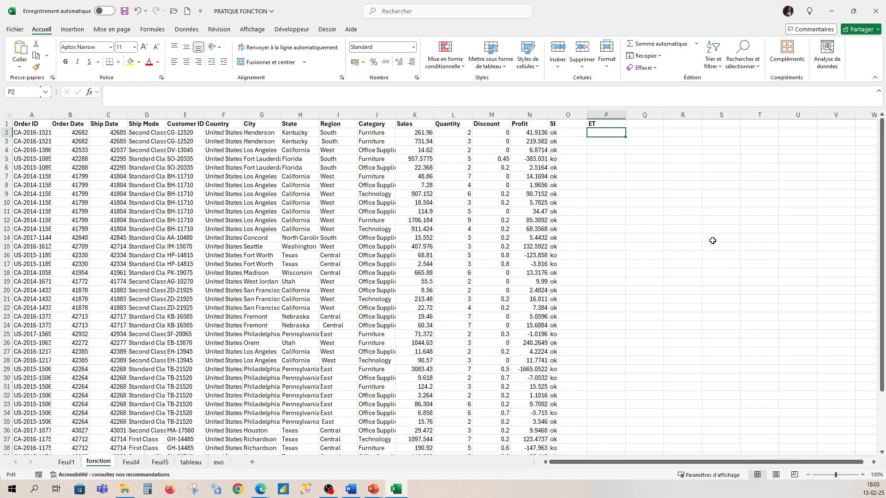
pyautogui.scroll(-1, 712, 241)
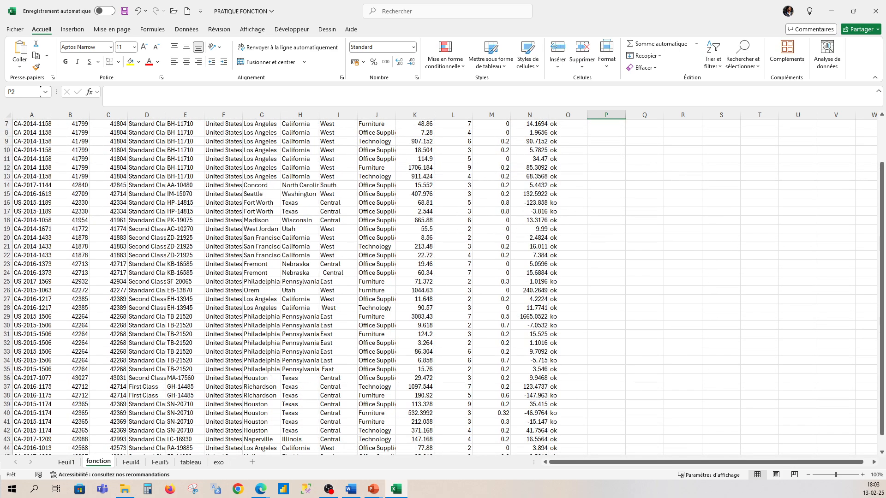
pyautogui.scroll(1, 590, 277)
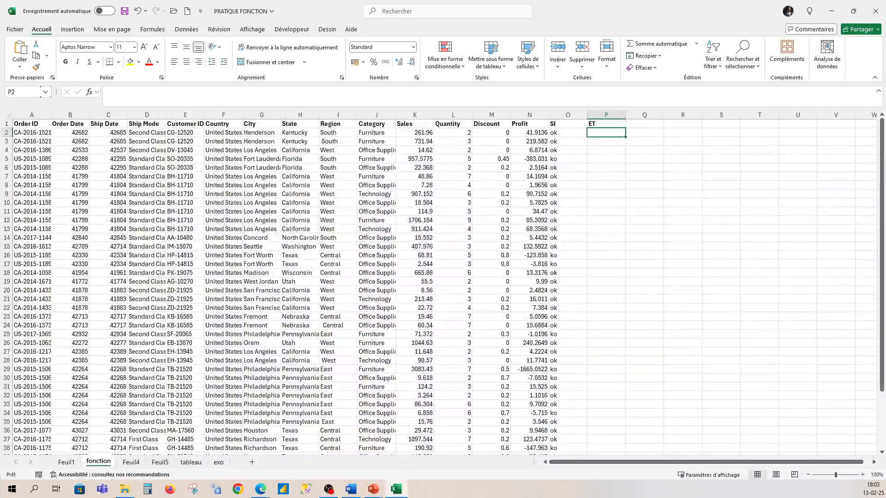
pyautogui.hotkey('alt', 'Tab')
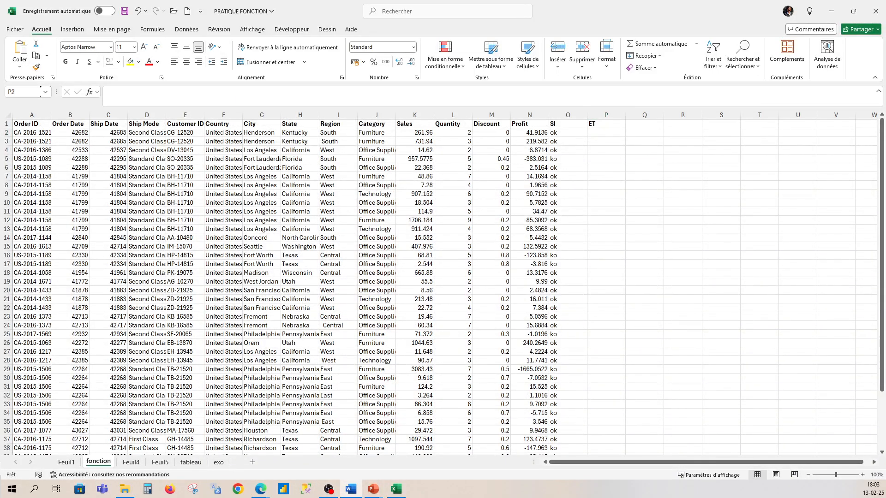
# - Enter the formula =ET(N2>0;M2>0) in cell P2 to test whether both profit and discount are above zero
pyautogui.click(602, 132)
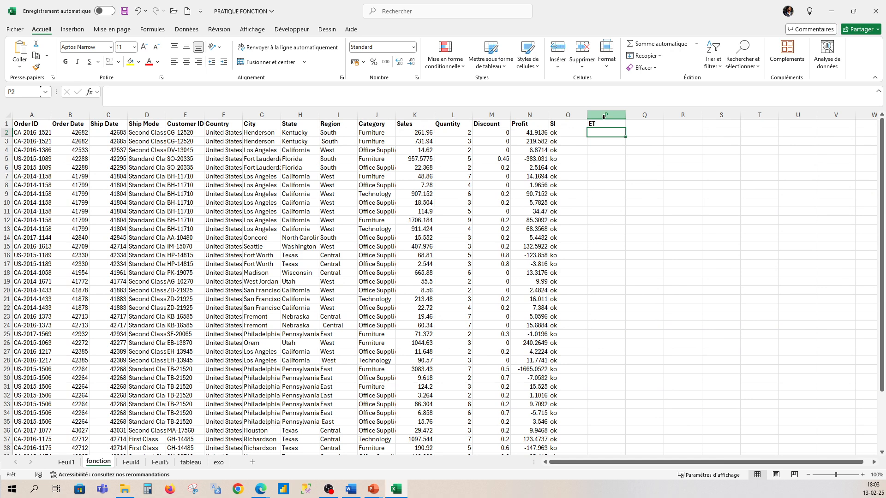
pyautogui.doubleClick(602, 132)
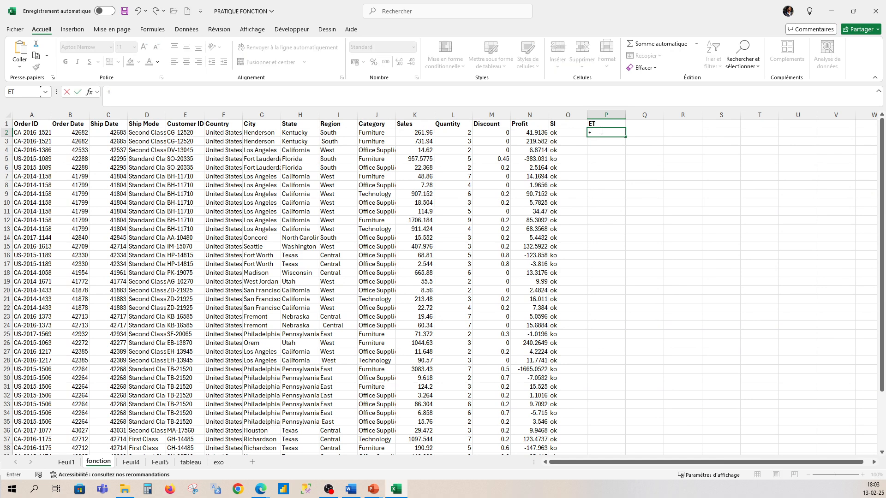
pyautogui.write('=et(')
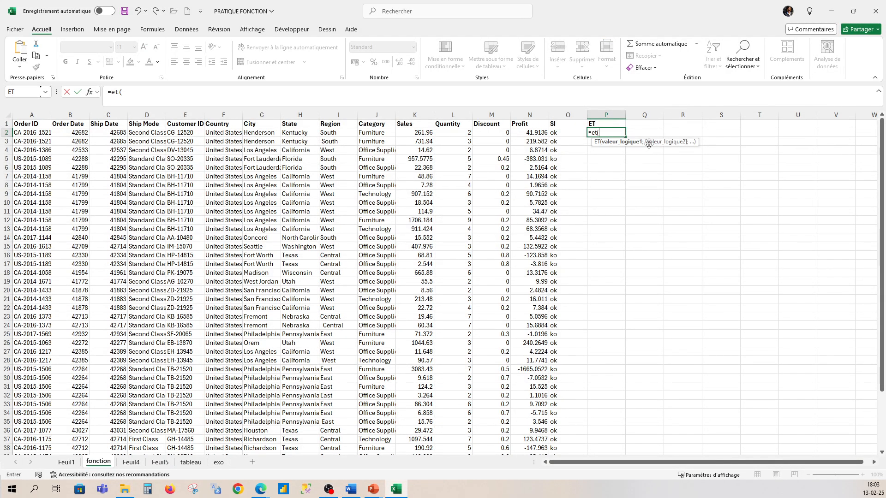
pyautogui.click(535, 133)
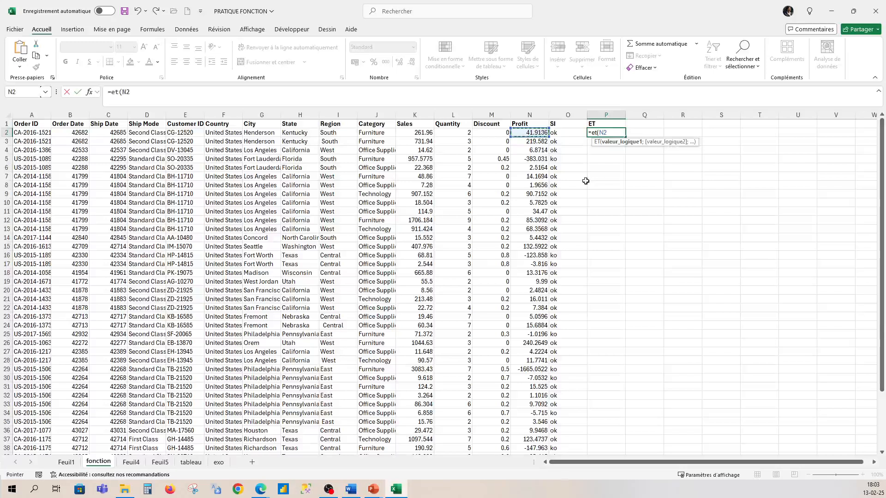
pyautogui.write('>0;')
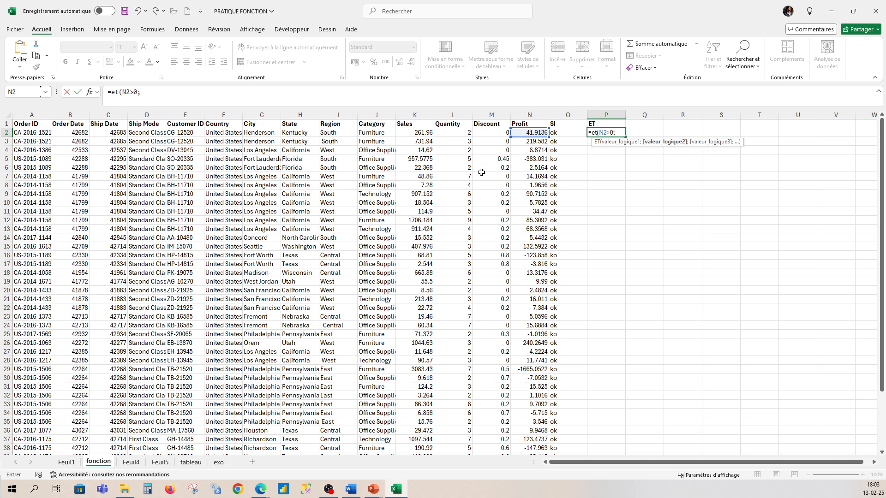
pyautogui.click(501, 133)
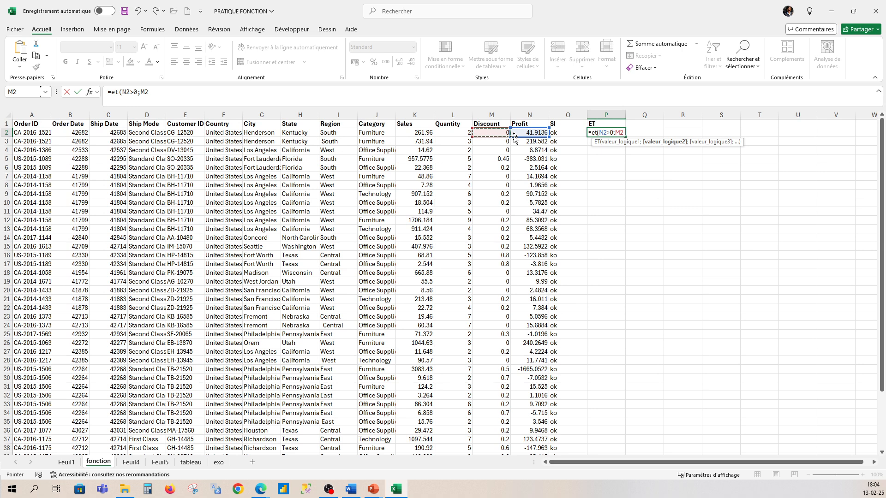
pyautogui.write('>0)')
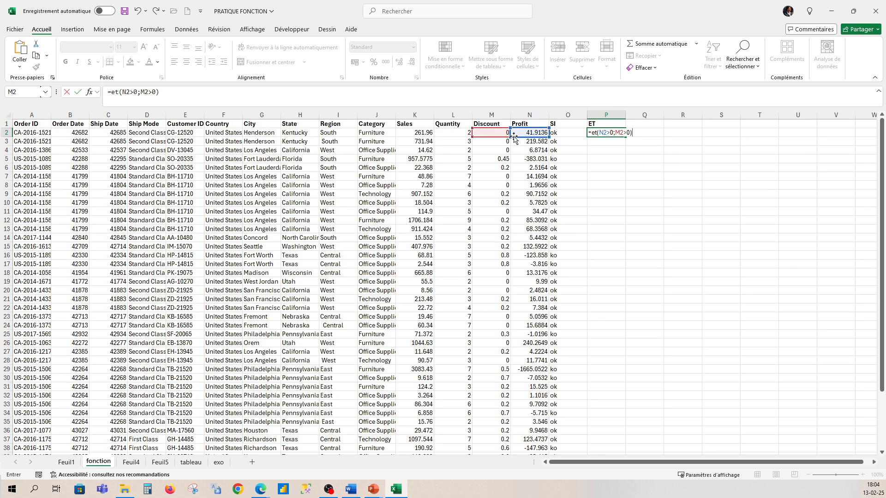
pyautogui.press('Return')
pyautogui.click(594, 134)
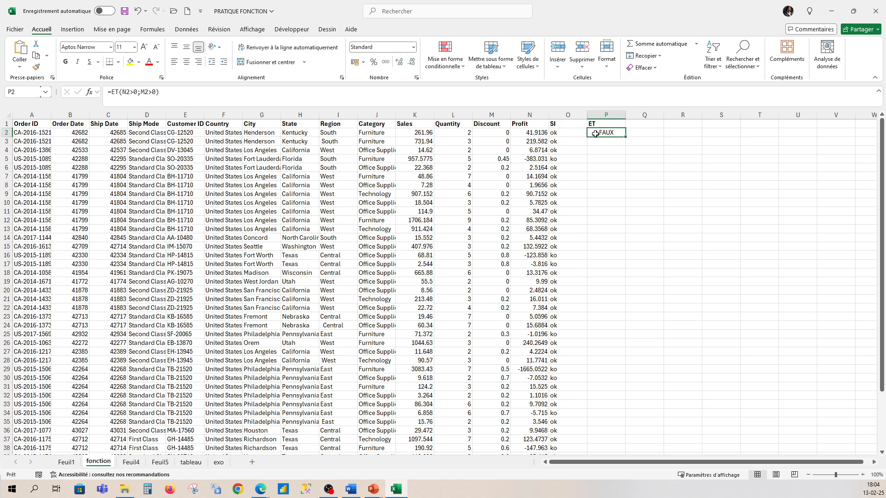
# - Copy the ET formula from P2 down to all data rows and check rows 14 and 15 against their profit and discount values
pyautogui.doubleClick(625, 136)
pyautogui.click(607, 237)
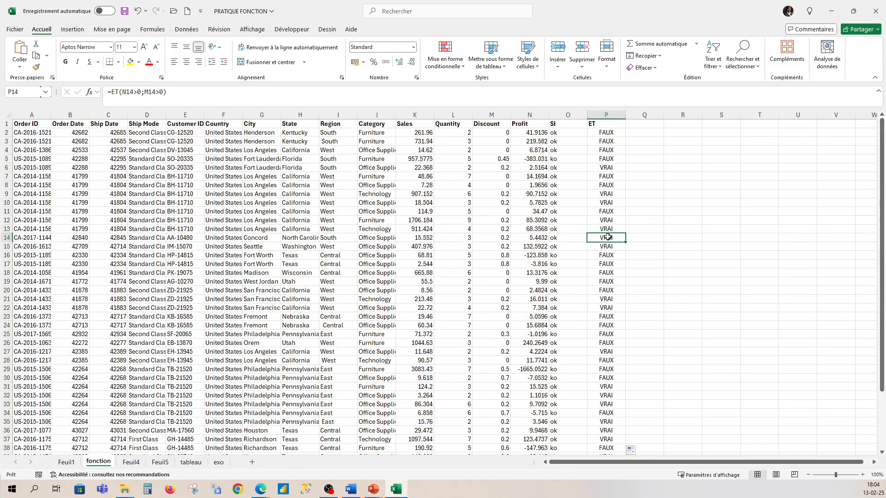
pyautogui.click(532, 238)
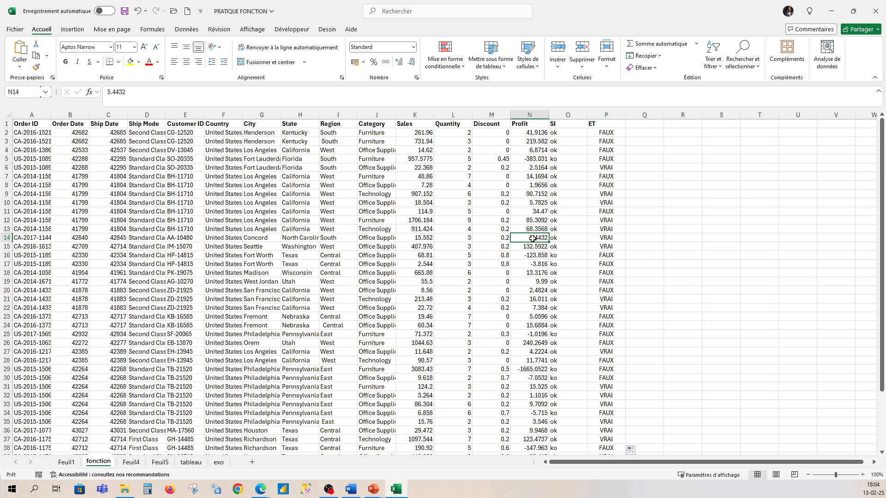
pyautogui.click(504, 239)
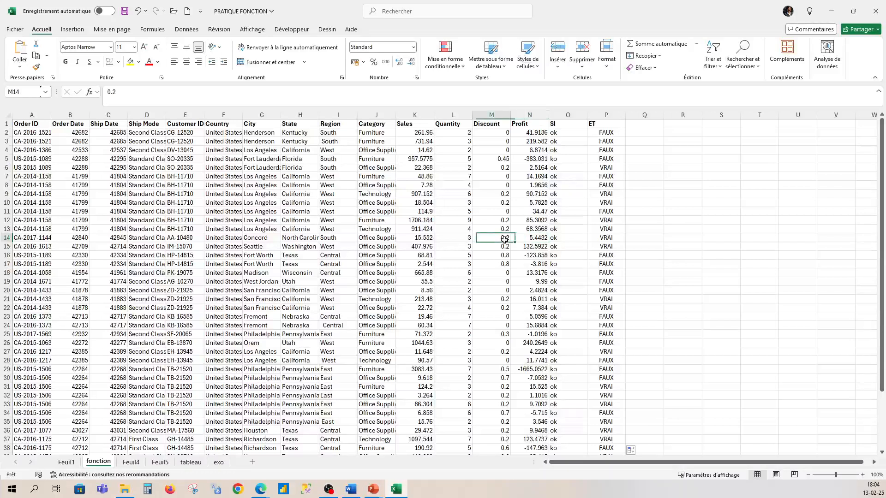
pyautogui.click(600, 246)
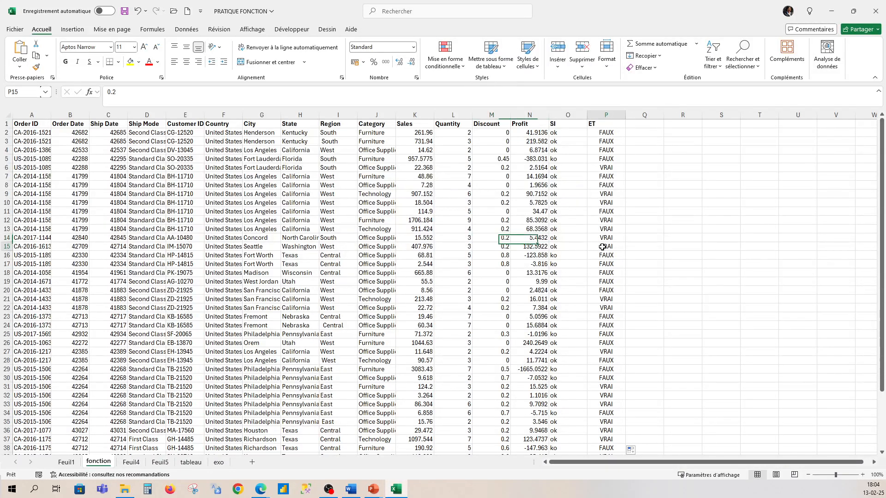
pyautogui.click(543, 246)
pyautogui.click(505, 247)
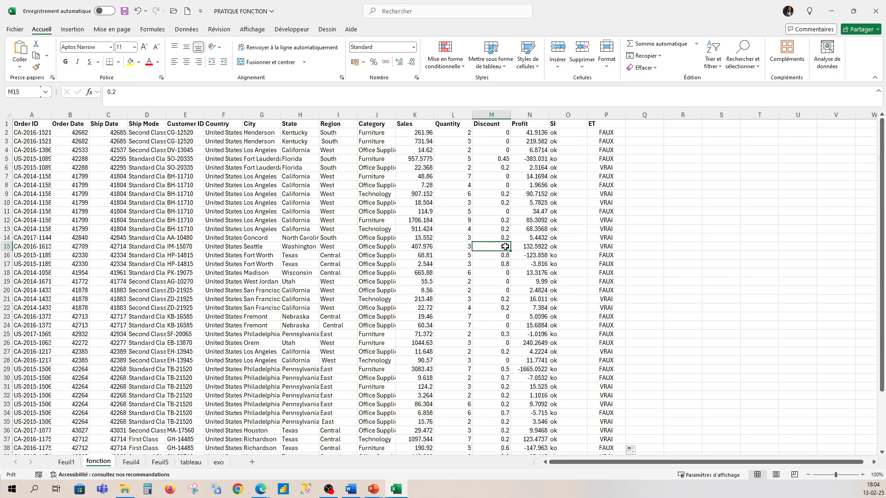
# - Enter the header "OU" in cell Q1
pyautogui.click(642, 126)
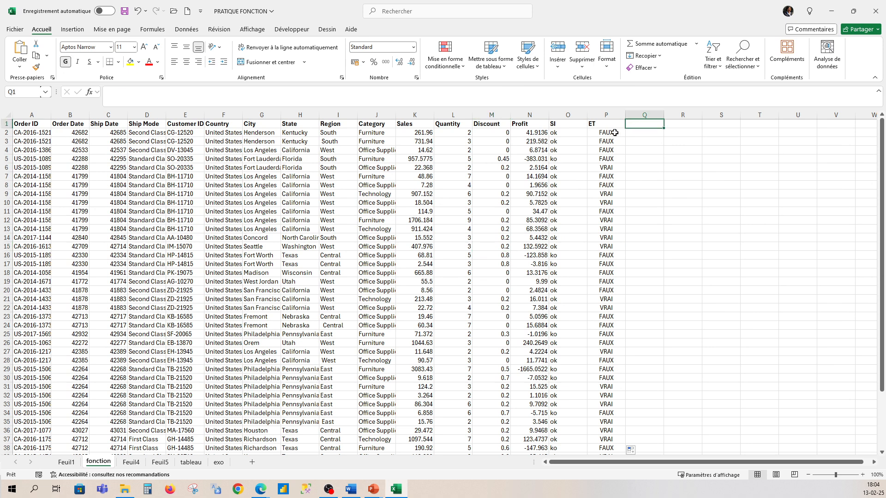
pyautogui.write('O')
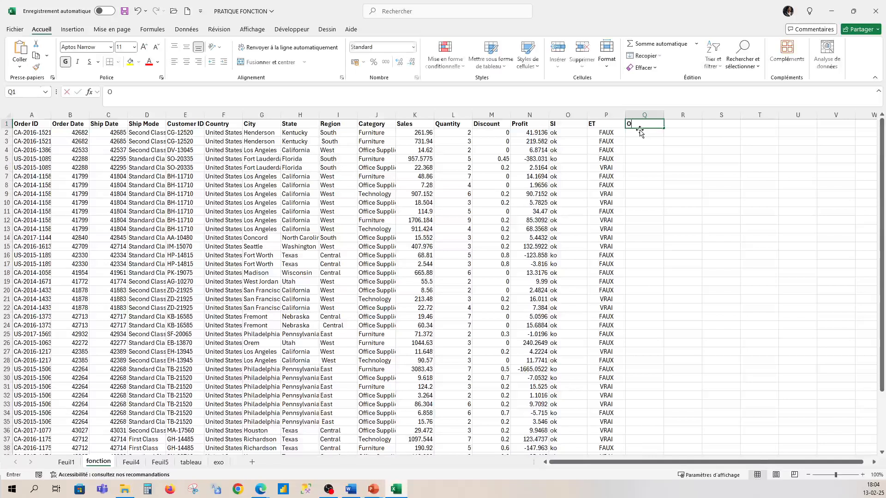
pyautogui.write('U')
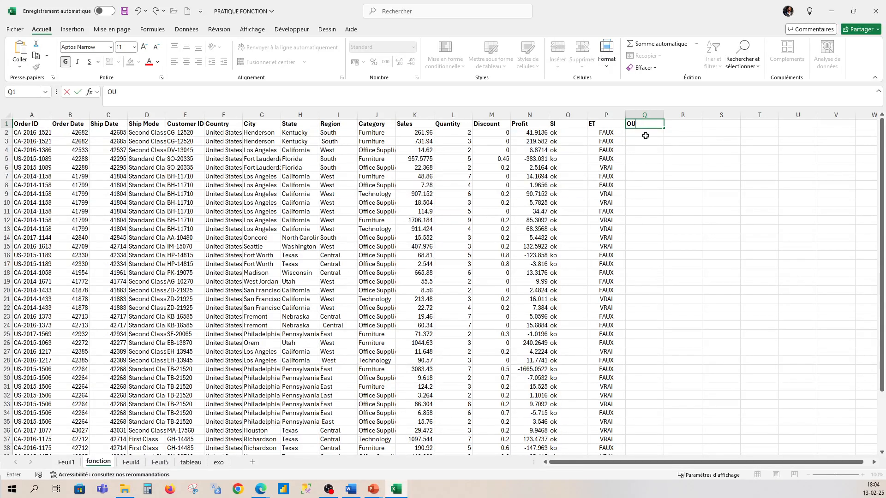
pyautogui.click(646, 134)
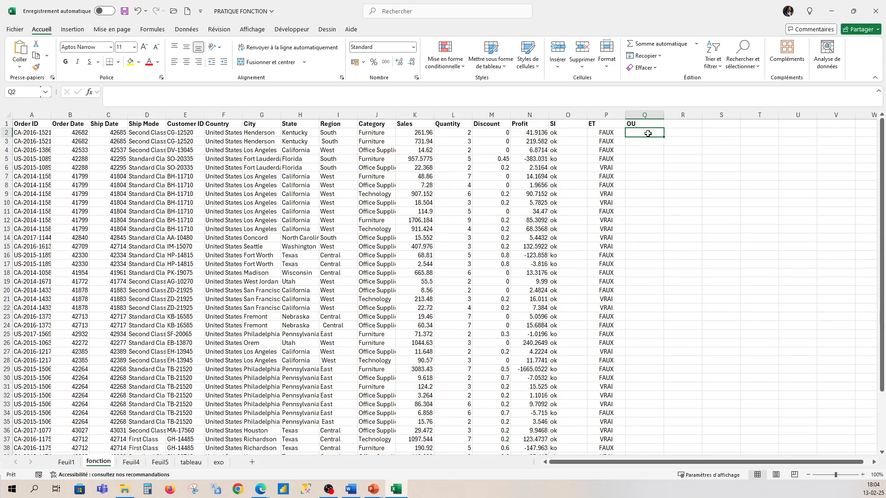
pyautogui.write('+OU')
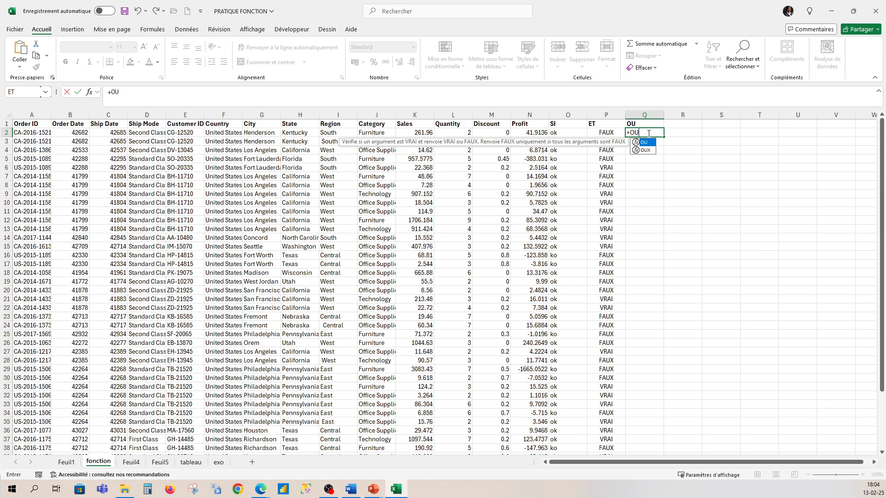
pyautogui.press('BackSpace')
pyautogui.press('BackSpace')
pyautogui.press('BackSpace')
pyautogui.press('Escape')
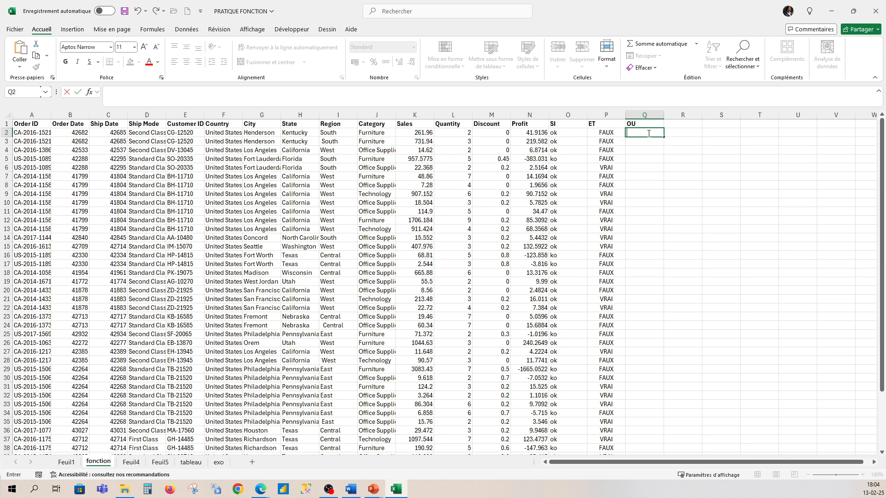
# - Enter the formula =OU(N2>0;M2>0) in cell Q2 to test whether profit or discount is above zero
pyautogui.write('=ou')
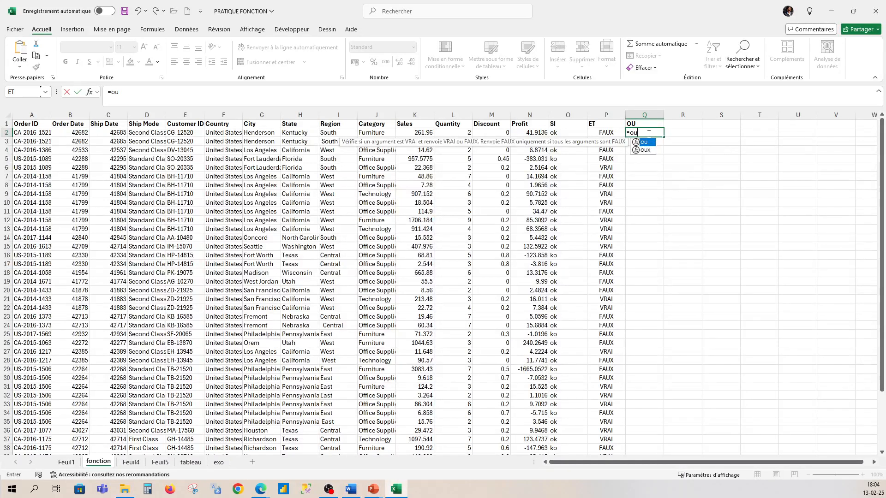
pyautogui.write('(')
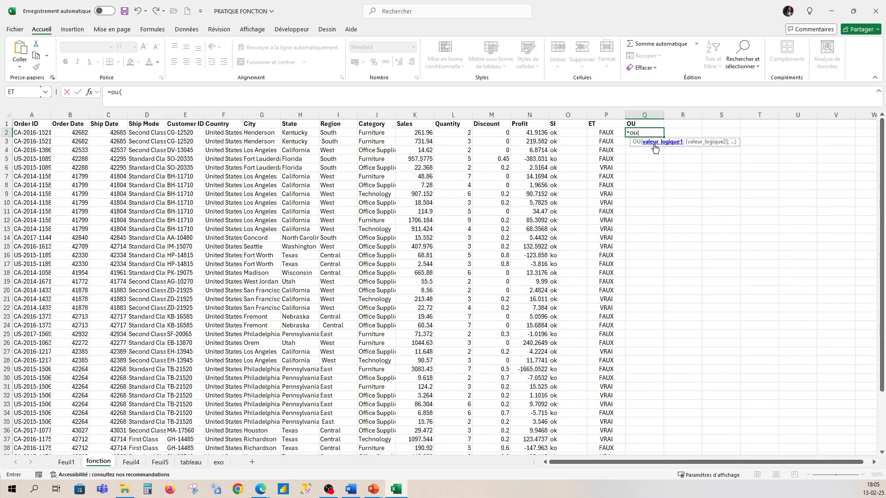
pyautogui.click(536, 133)
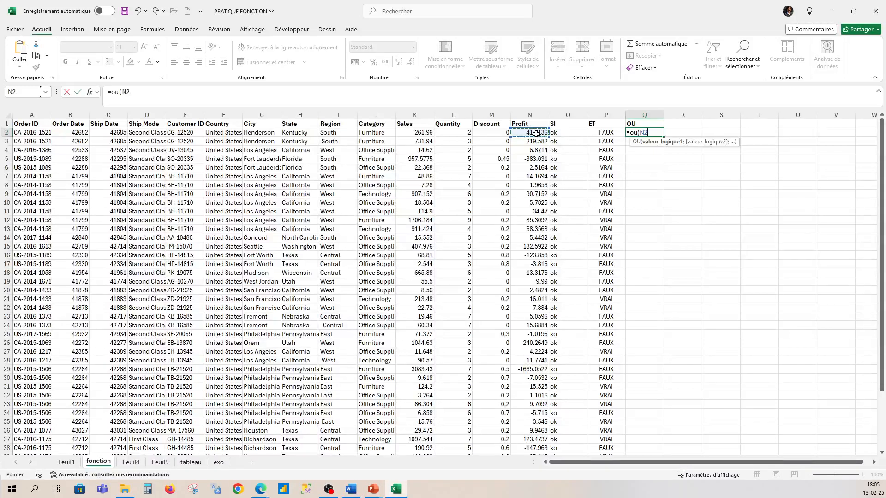
pyautogui.write('>0;')
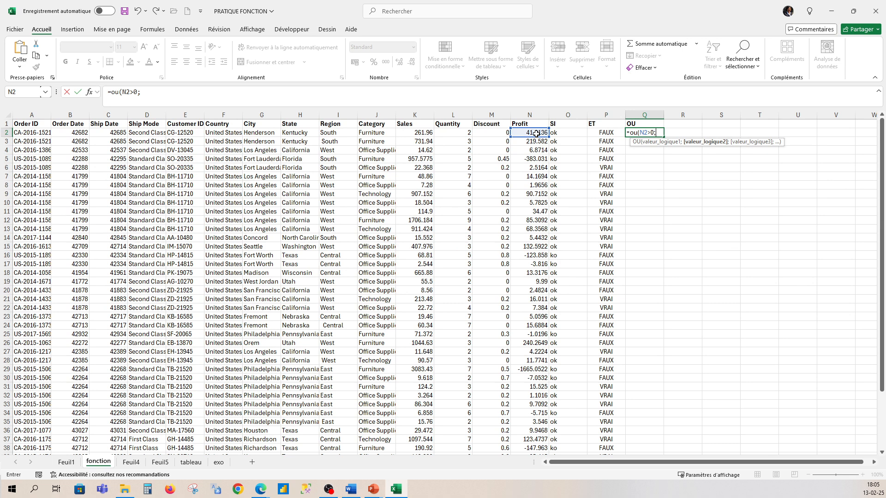
pyautogui.click(493, 132)
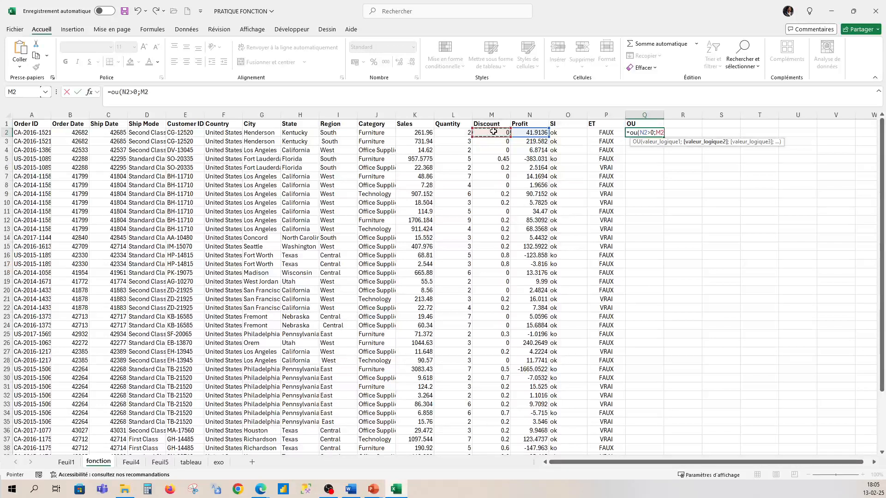
pyautogui.write('>0)')
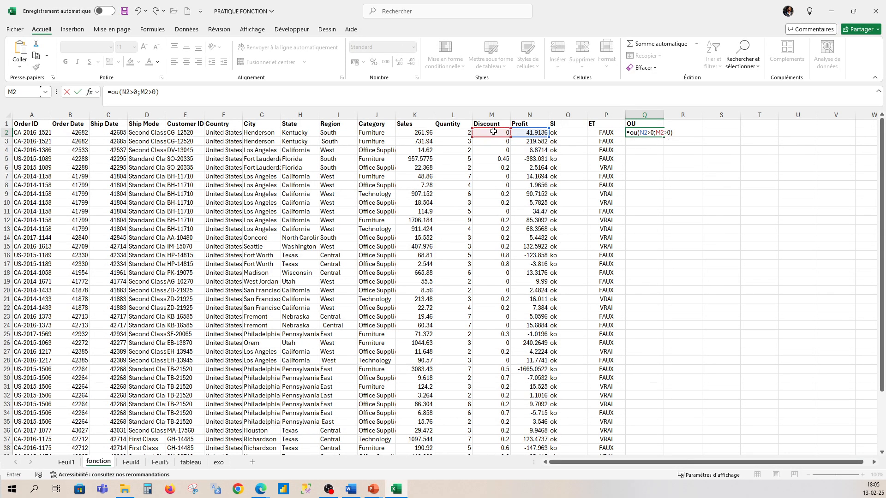
pyautogui.press('Return')
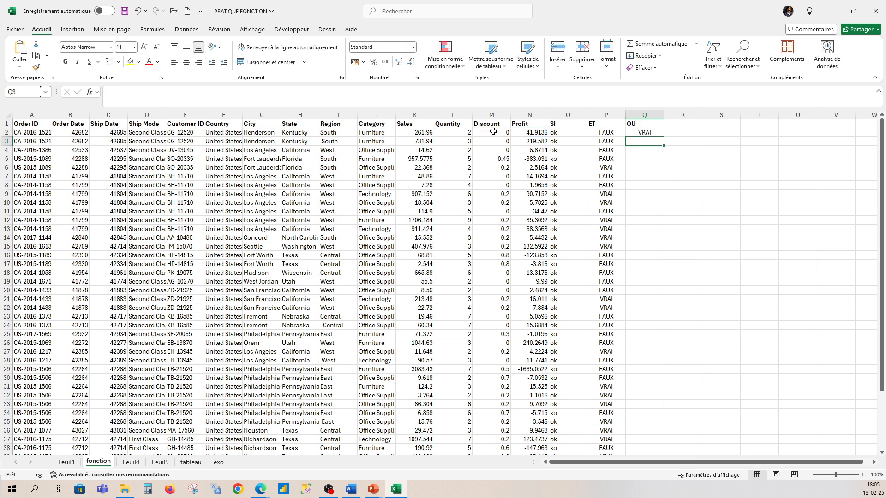
# - Copy the OU formula from Q2 down to all data rows and check the results through the last row
pyautogui.click(634, 135)
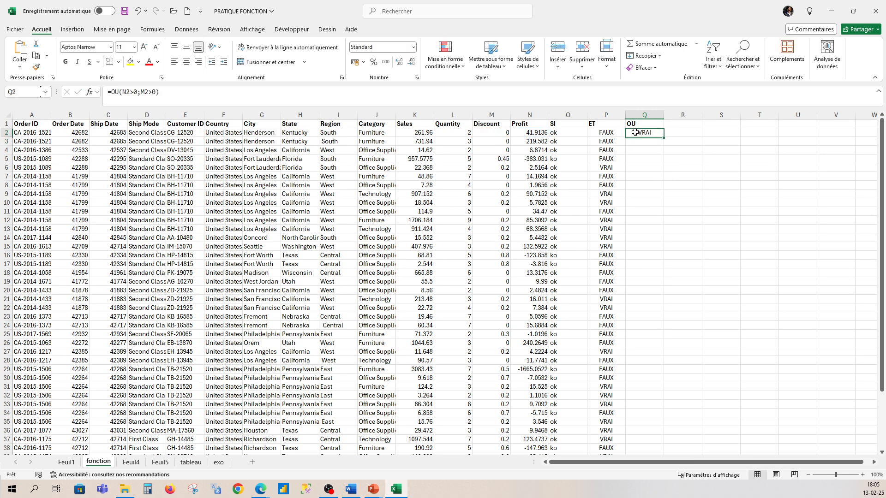
pyautogui.doubleClick(663, 136)
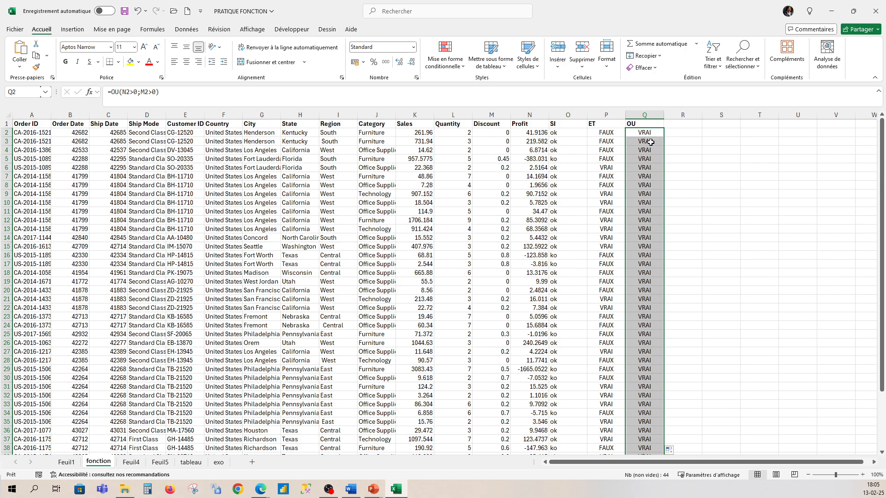
pyautogui.scroll(-2, 643, 300)
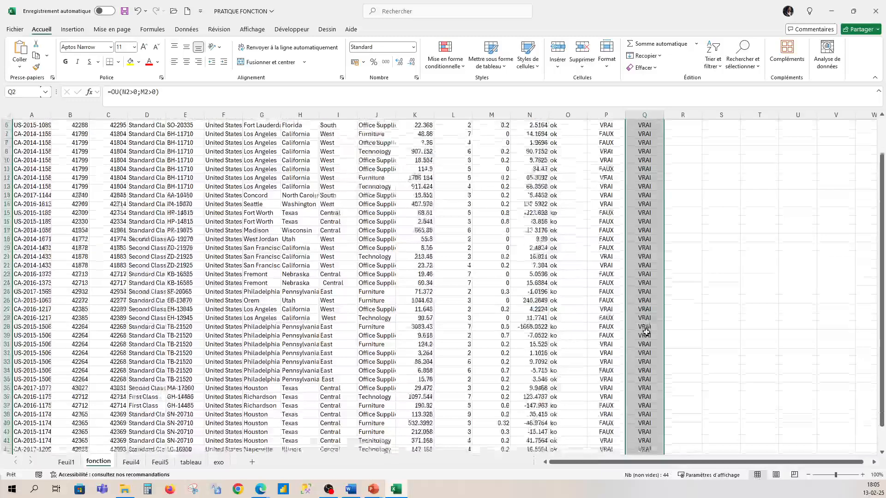
pyautogui.scroll(-2, 645, 332)
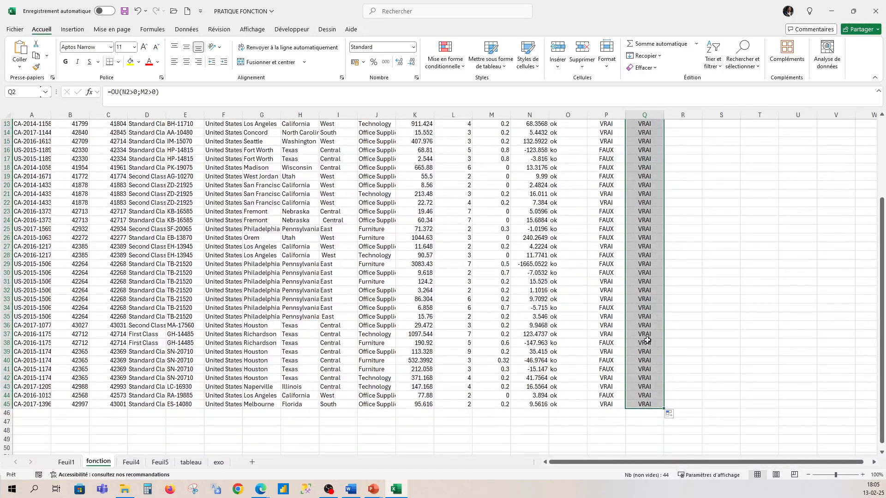
pyautogui.scroll(4, 647, 340)
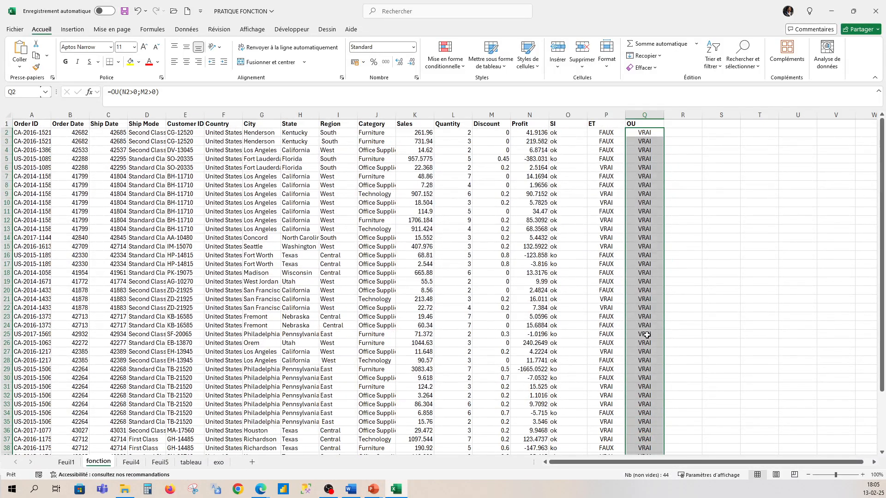
pyautogui.scroll(-1, 643, 300)
pyautogui.scroll(1, 639, 261)
pyautogui.click(676, 125)
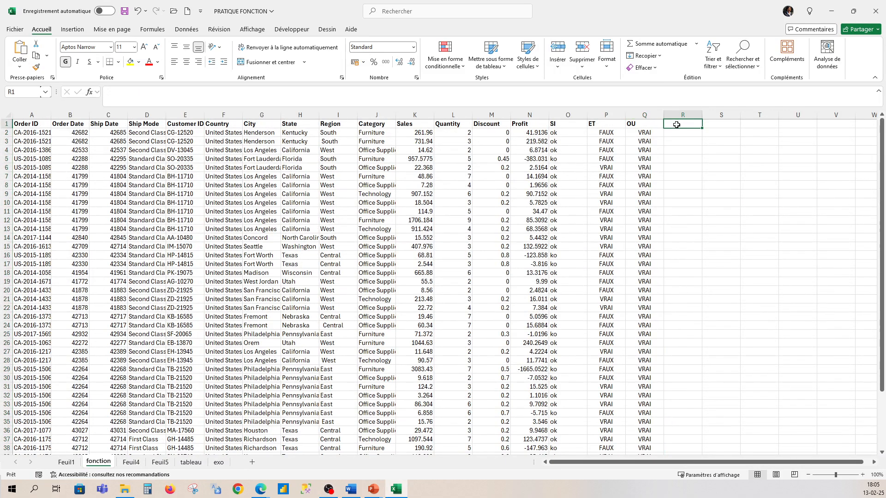
# - Try adding "ok" and "ko" as extra arguments to the OU formula in Q2, making it =OU(N2>0;M2>0;"ok";"ko")
pyautogui.click(652, 134)
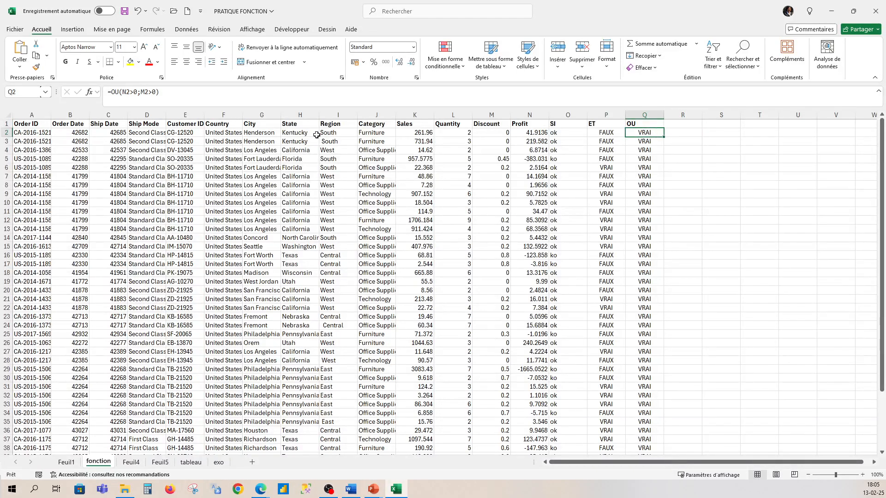
pyautogui.click(160, 93)
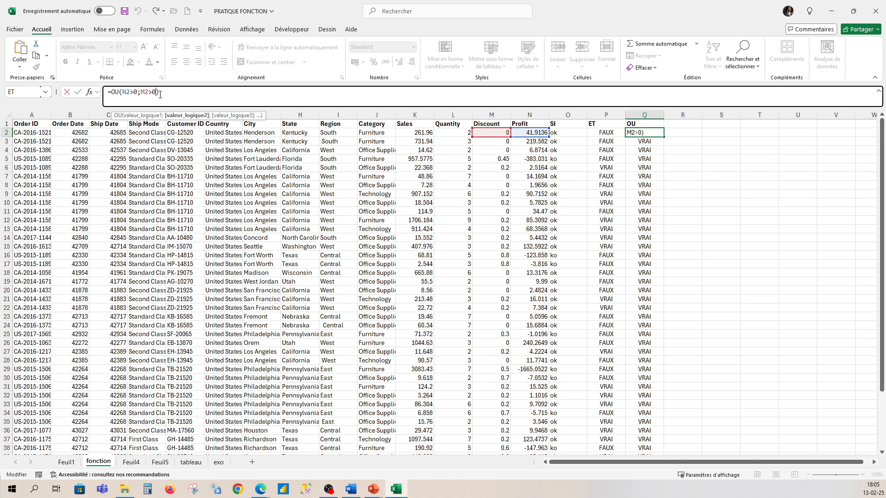
pyautogui.write(';')
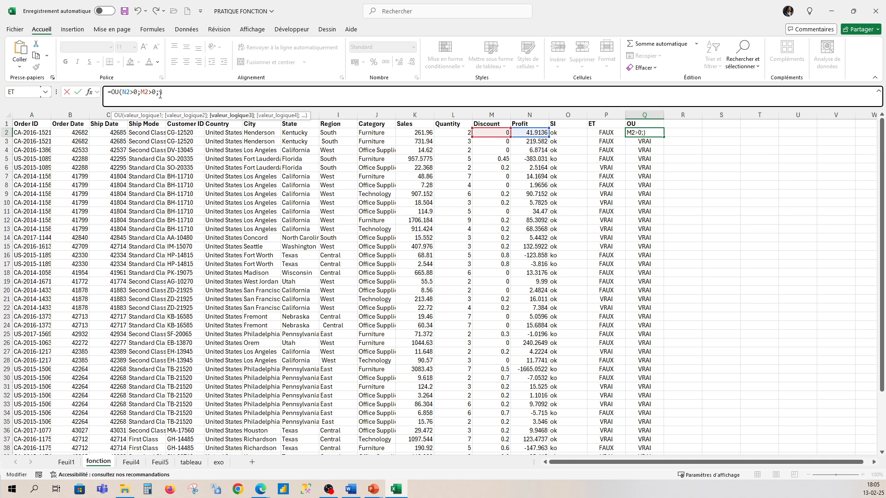
pyautogui.write('"')
pyautogui.write('ok')
pyautogui.write('"')
pyautogui.write(';"ko')
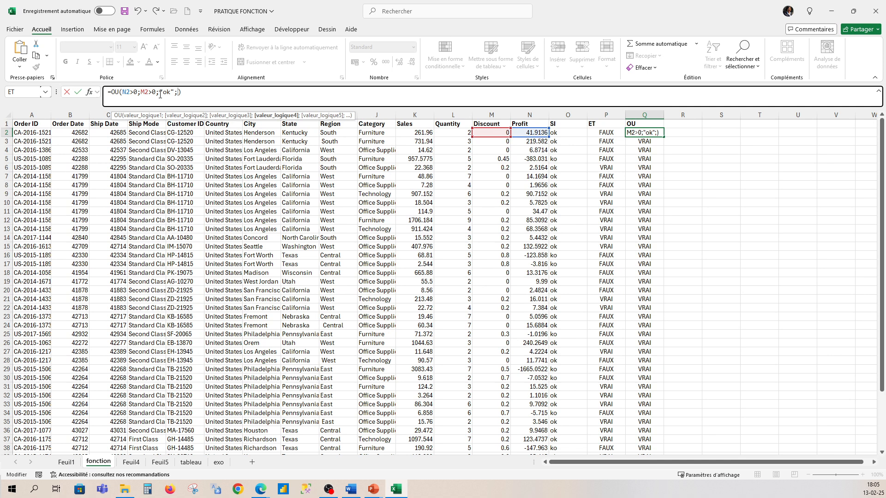
pyautogui.write('"')
pyautogui.click(230, 95)
pyautogui.press('Escape')
pyautogui.press('Down')
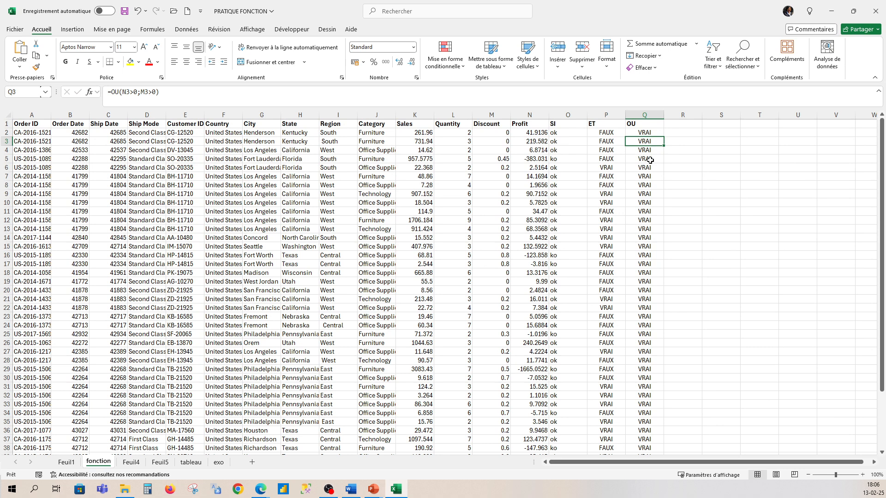
# - Remove the "ok" and "ko" arguments from the formula in Q2, making it =OU(N2>0;M2>0)
pyautogui.click(648, 133)
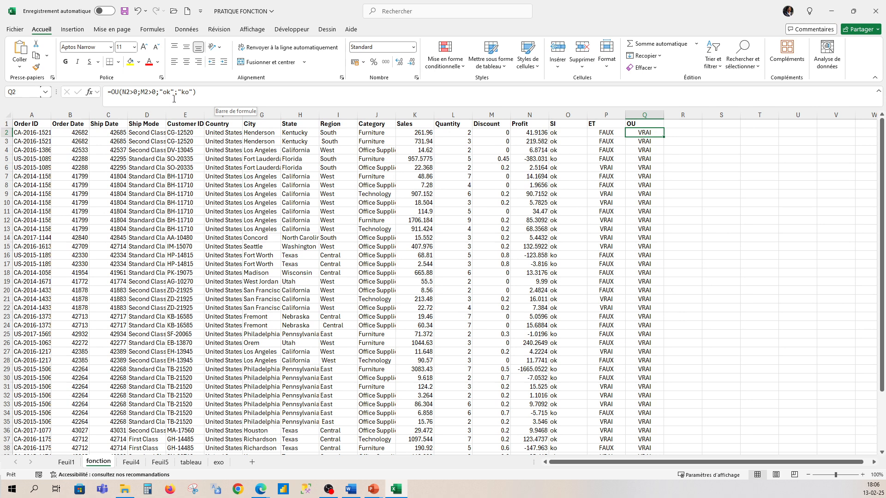
pyautogui.click(204, 92)
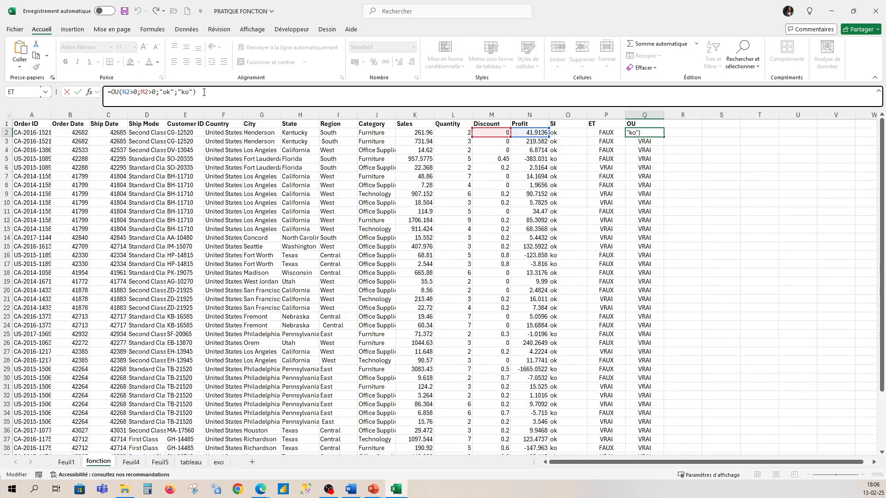
pyautogui.press('Return')
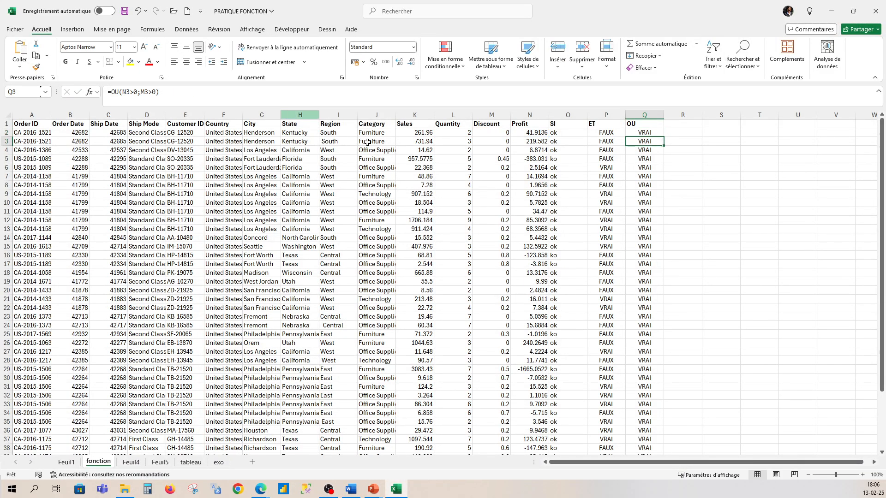
pyautogui.click(660, 132)
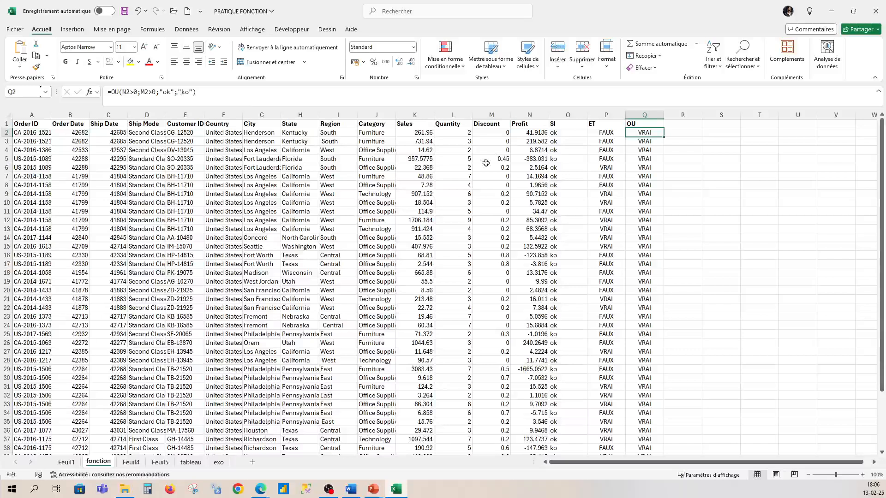
pyautogui.moveTo(193, 93); pyautogui.dragTo(156, 94)
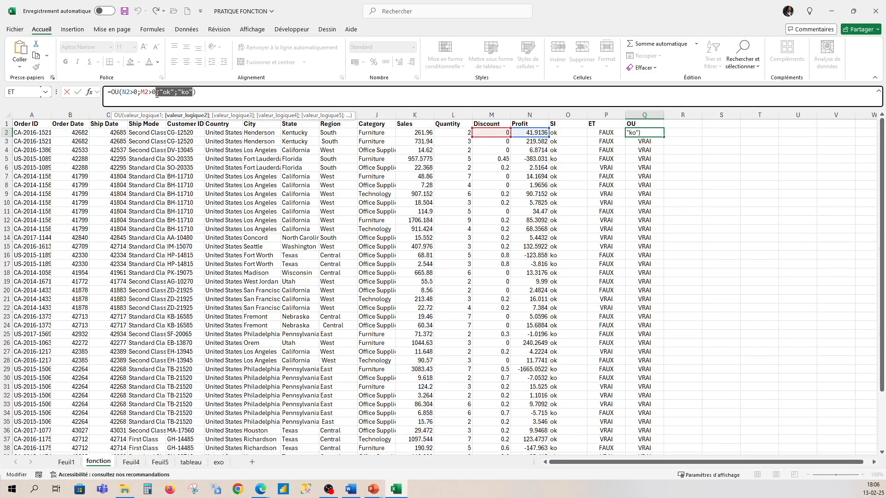
pyautogui.press('BackSpace')
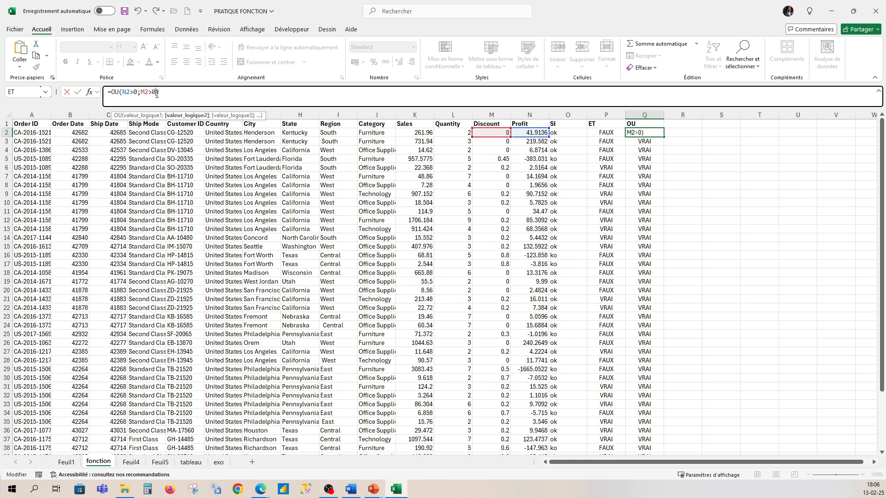
pyautogui.click(169, 94)
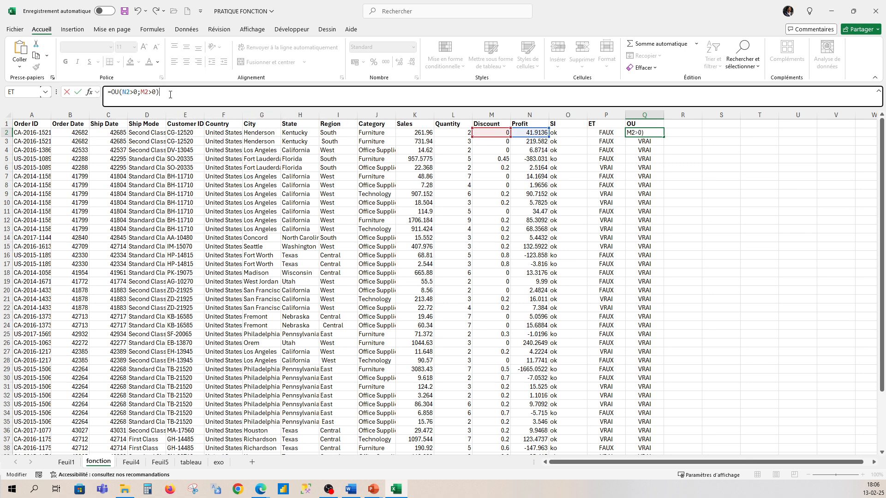
pyautogui.press('Return')
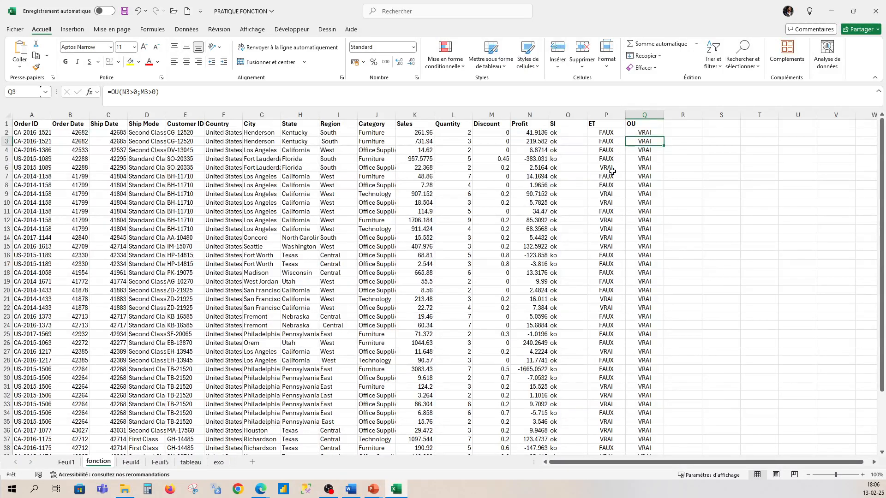
# - Enter the header "STXT" in cell R1
pyautogui.click(689, 127)
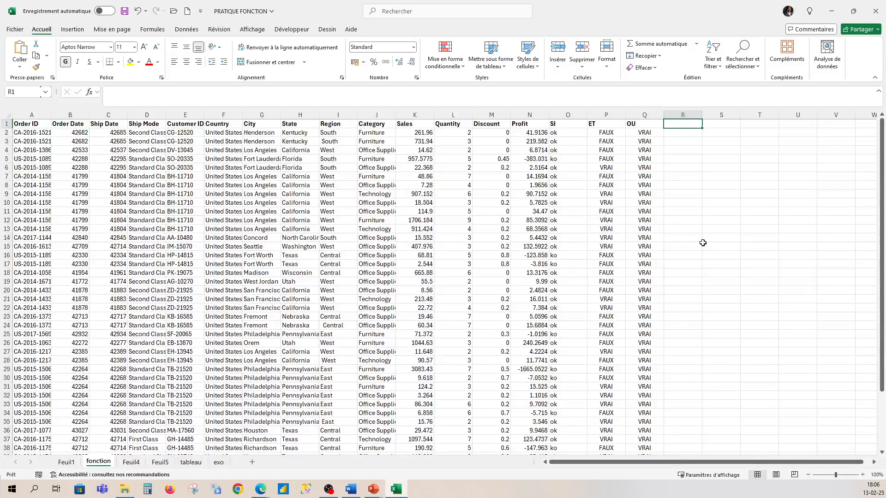
pyautogui.write('S')
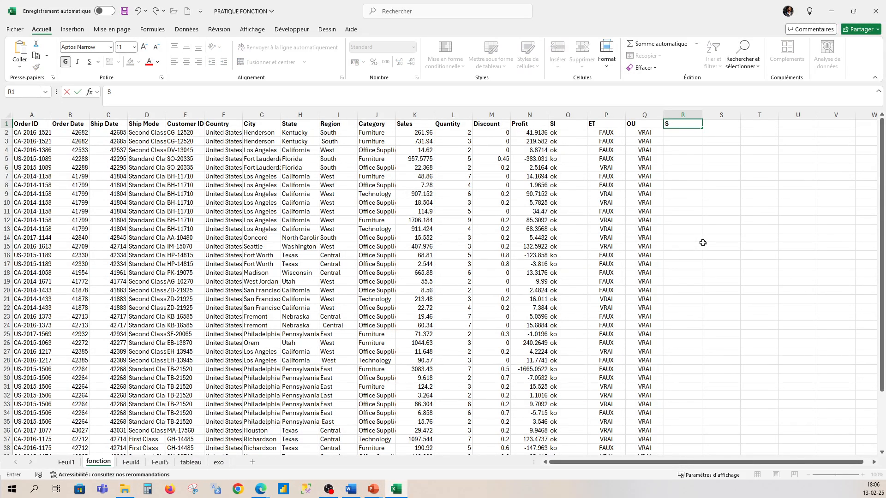
pyautogui.write('TXT')
pyautogui.click(687, 133)
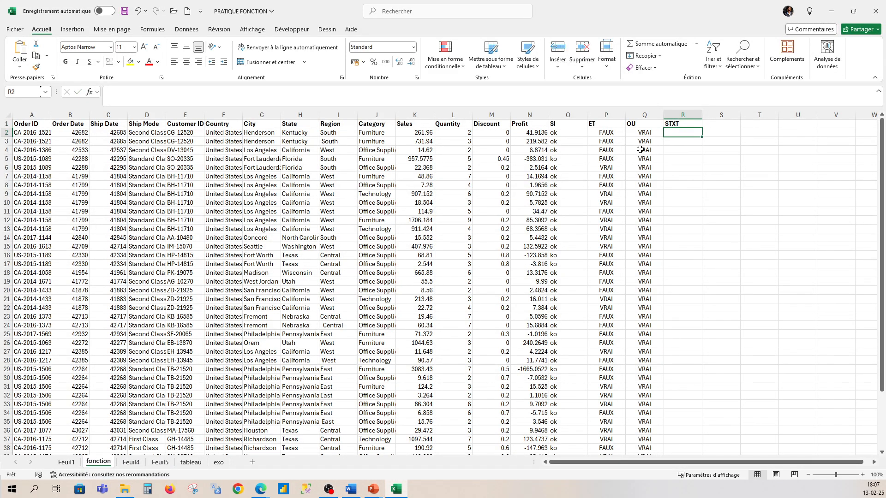
# - Examine the Order ID codes in column A to see where the year sits within each code
pyautogui.click(34, 115)
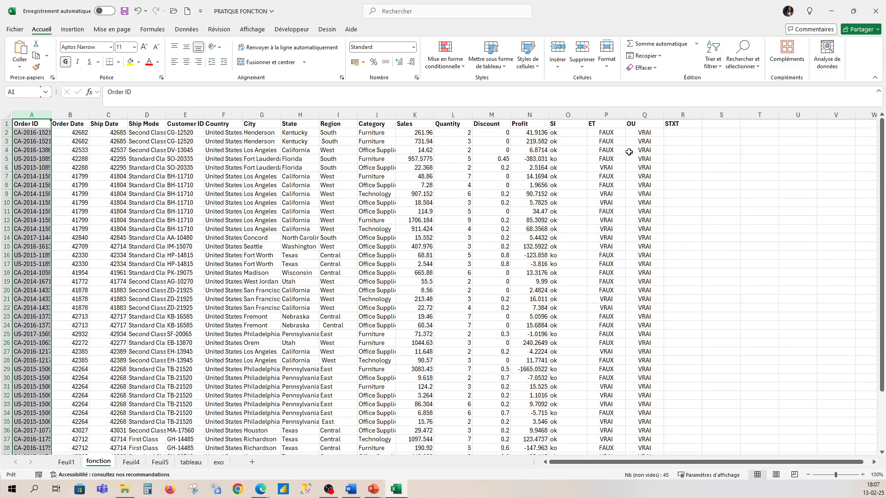
pyautogui.click(676, 134)
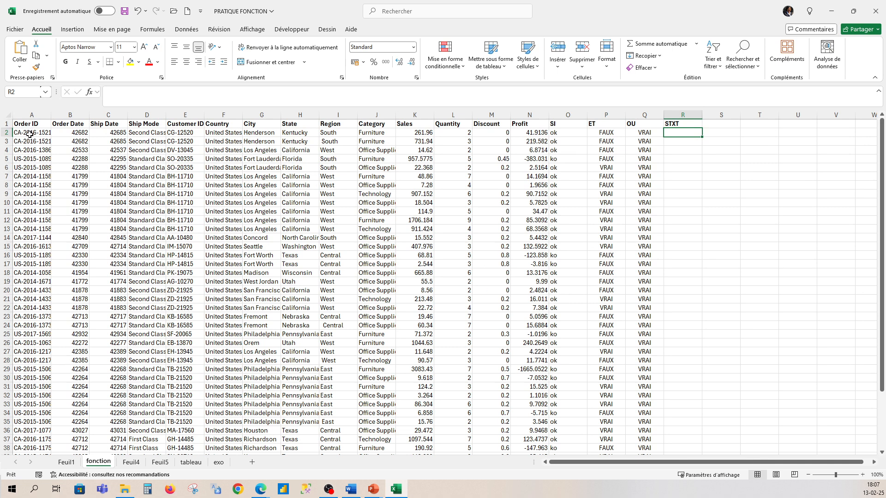
pyautogui.click(29, 112)
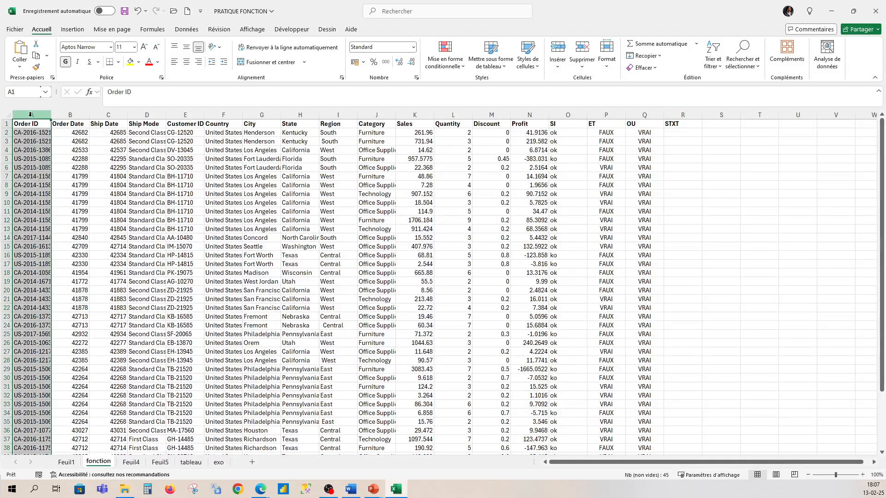
pyautogui.click(30, 133)
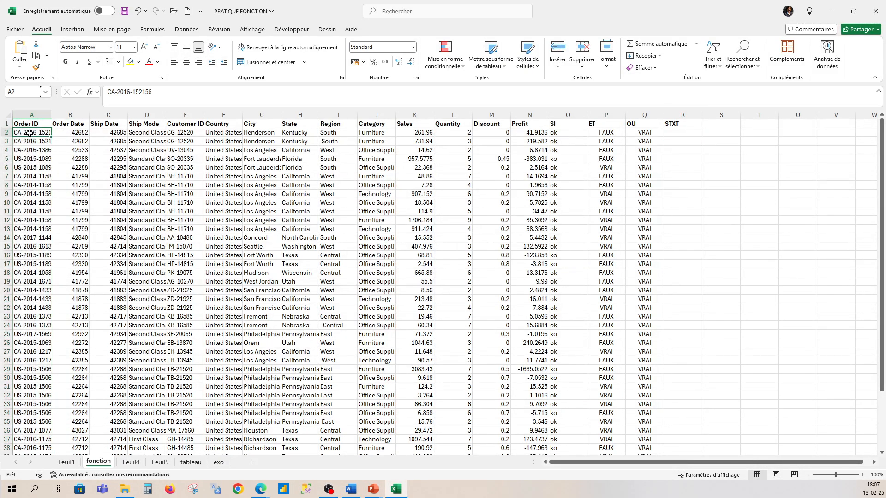
pyautogui.click(30, 205)
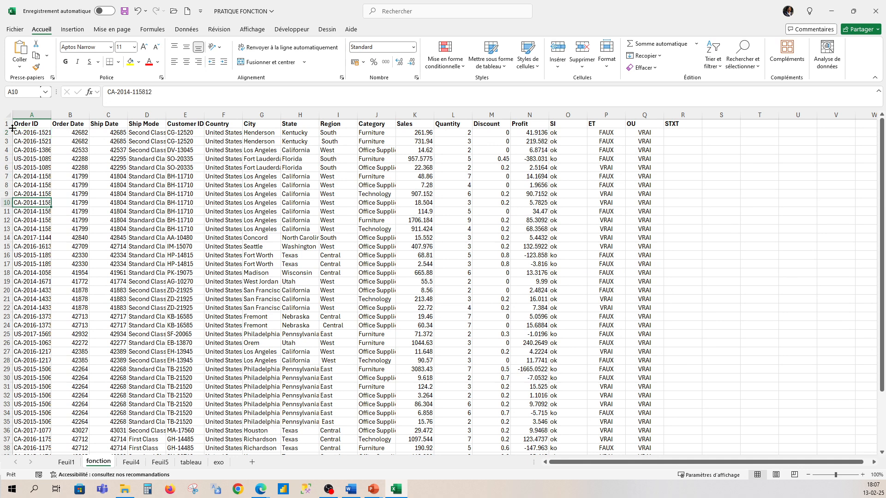
# - Enter the formula =STXT(A2;4;4) in cell R2 to extract the four-digit year from the Order ID
pyautogui.click(676, 132)
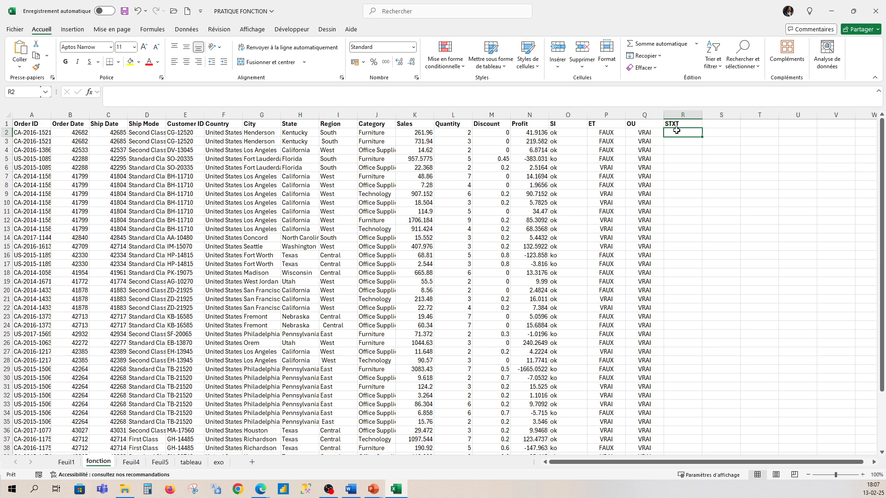
pyautogui.write('=')
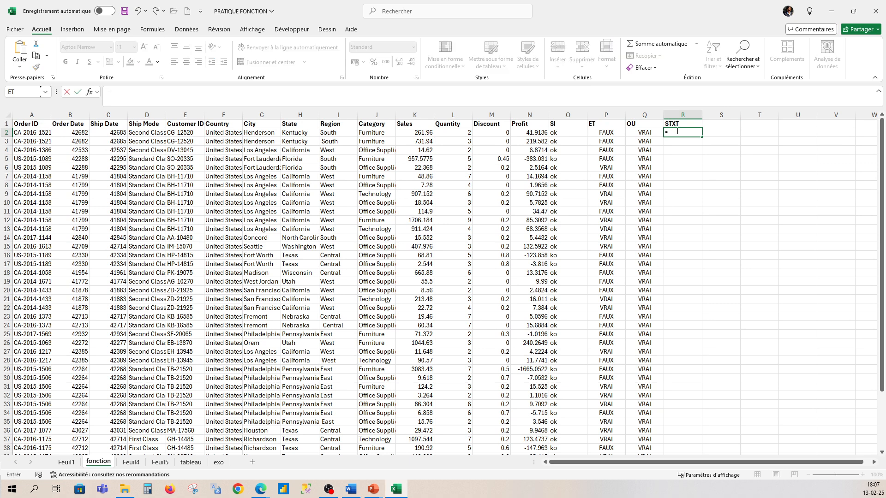
pyautogui.write('stxt')
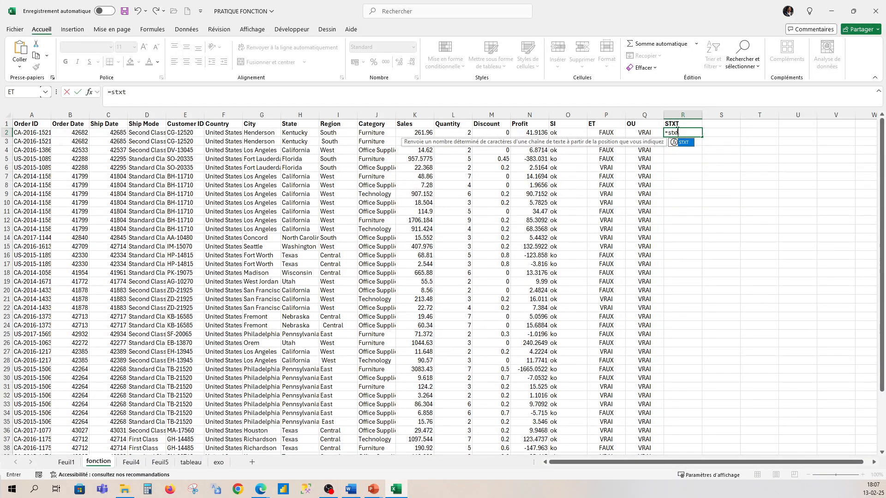
pyautogui.write('(')
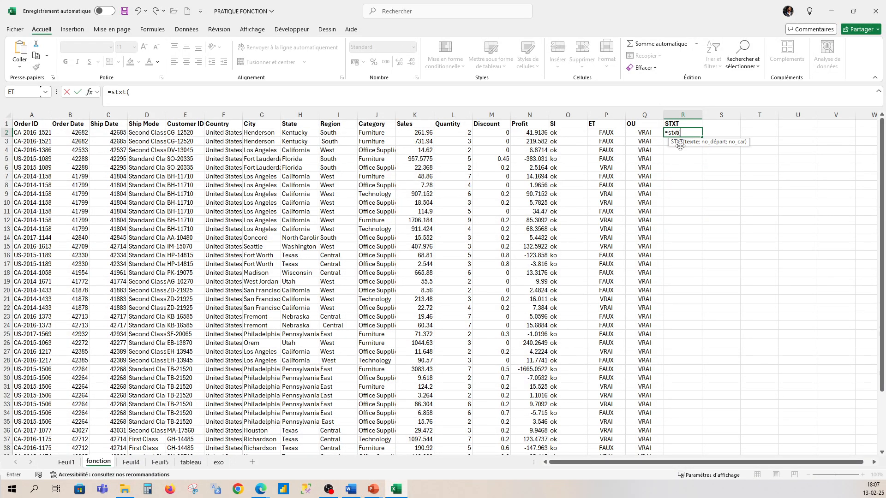
pyautogui.click(36, 134)
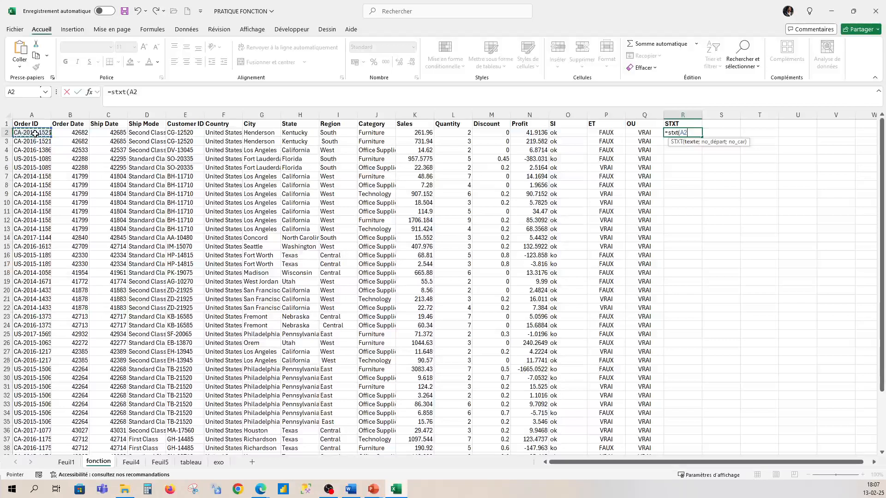
pyautogui.write(';')
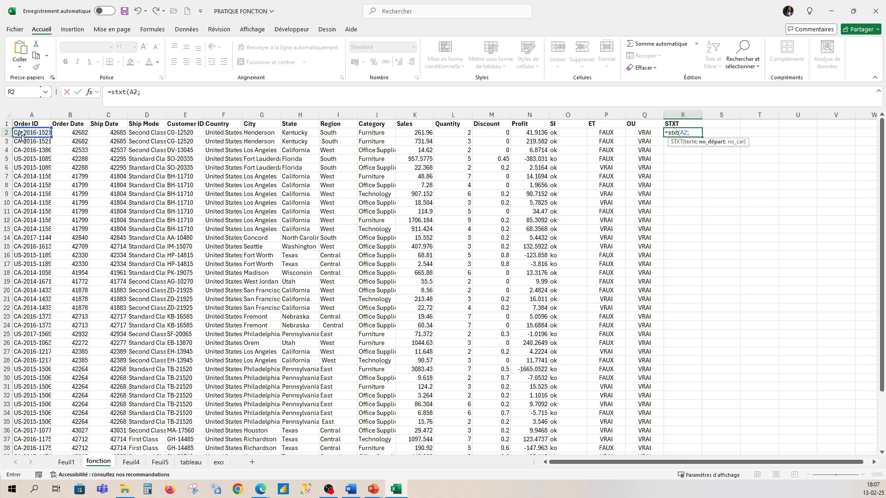
pyautogui.write('4;')
pyautogui.write('4)')
pyautogui.press('Return')
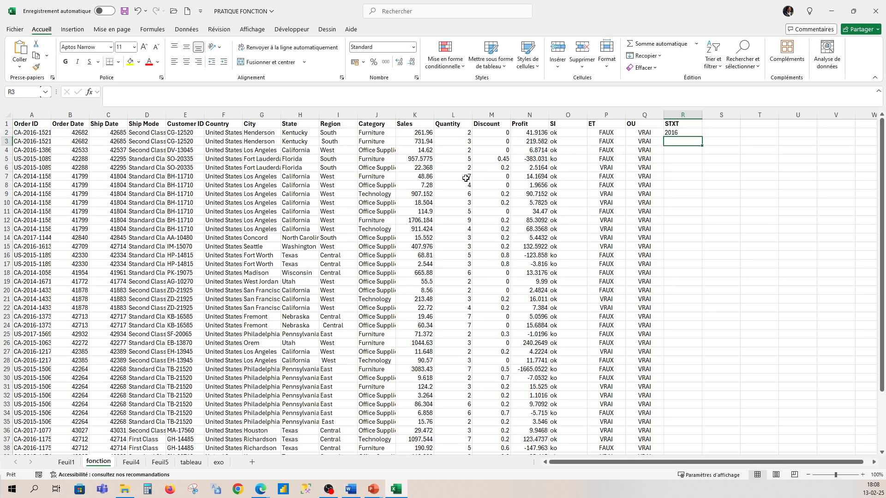
# - Copy the STXT formula from R2 down to all data rows and check the extracted years against the Order ID column
pyautogui.click(680, 133)
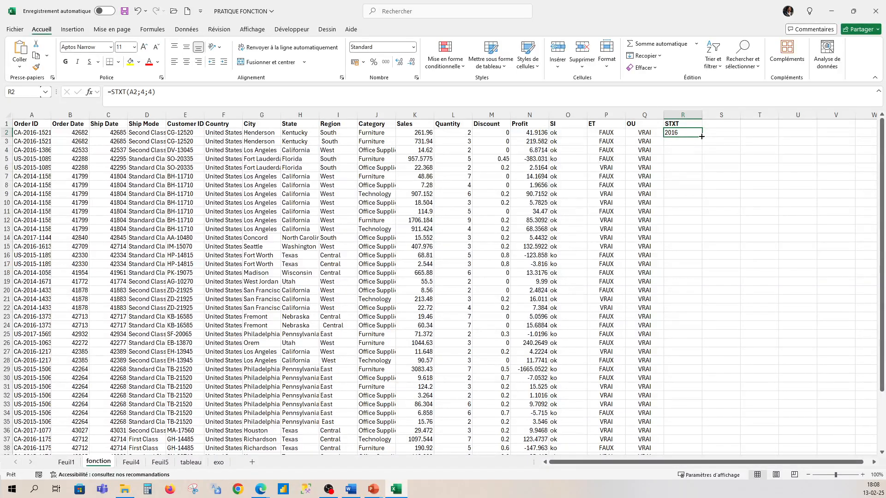
pyautogui.doubleClick(701, 137)
pyautogui.scroll(-3, 677, 382)
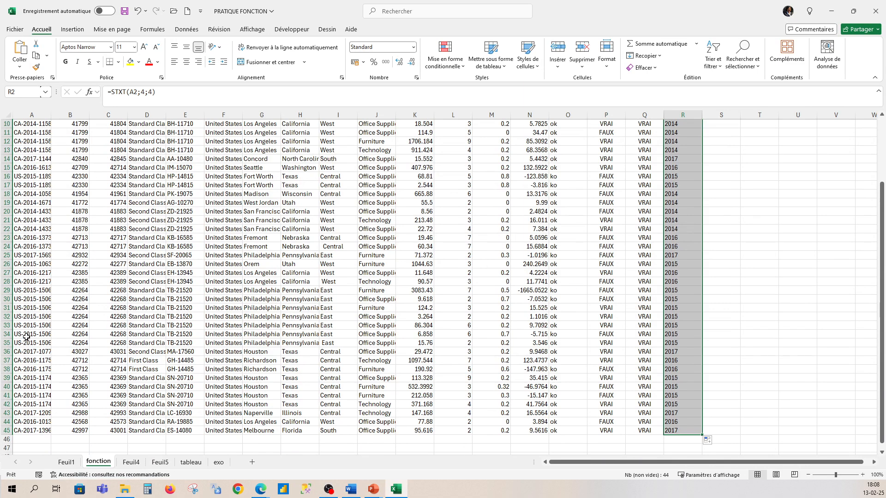
pyautogui.scroll(3, 36, 155)
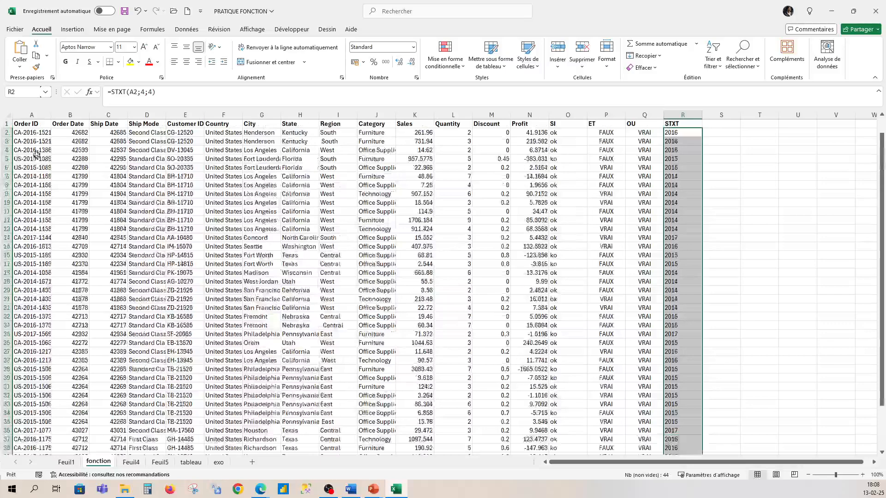
pyautogui.click(32, 123)
pyautogui.click(31, 114)
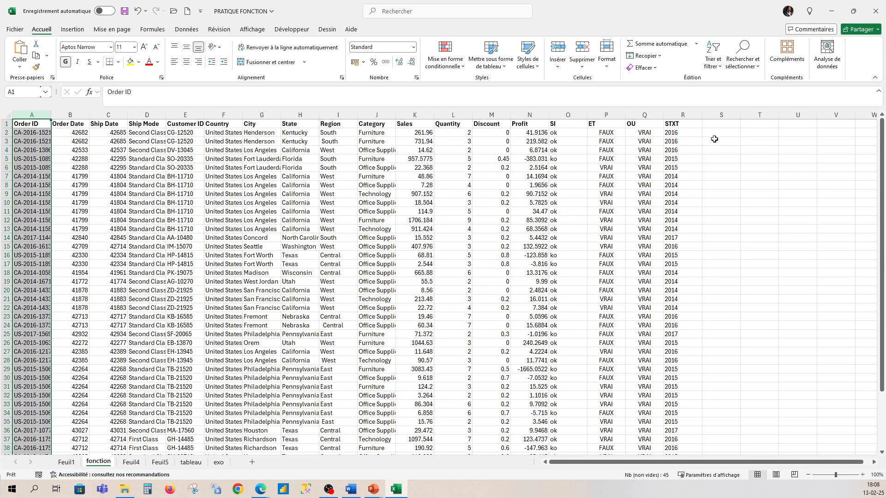
# - Enter the header "gauche" in cell S1
pyautogui.click(719, 126)
pyautogui.write('ga')
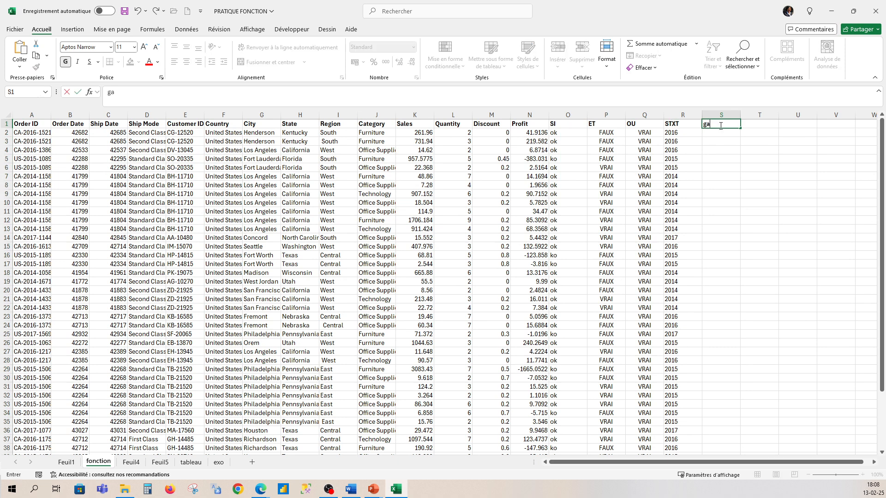
pyautogui.write('uche')
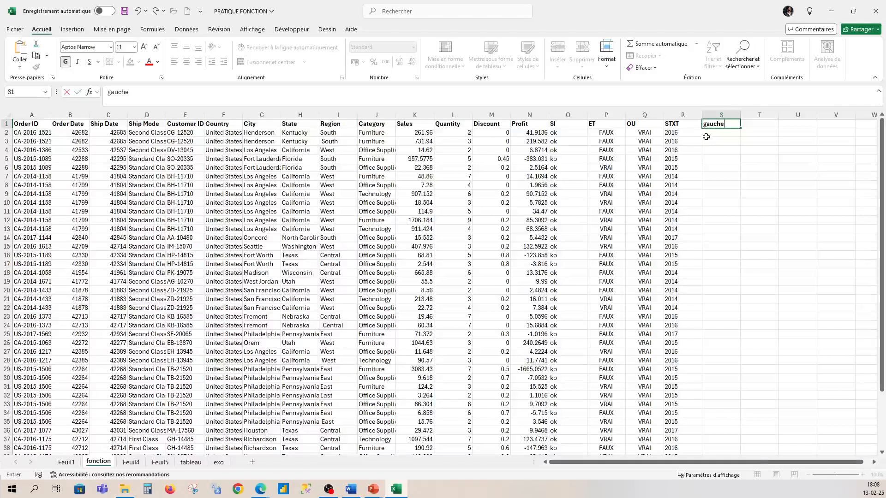
pyautogui.click(705, 131)
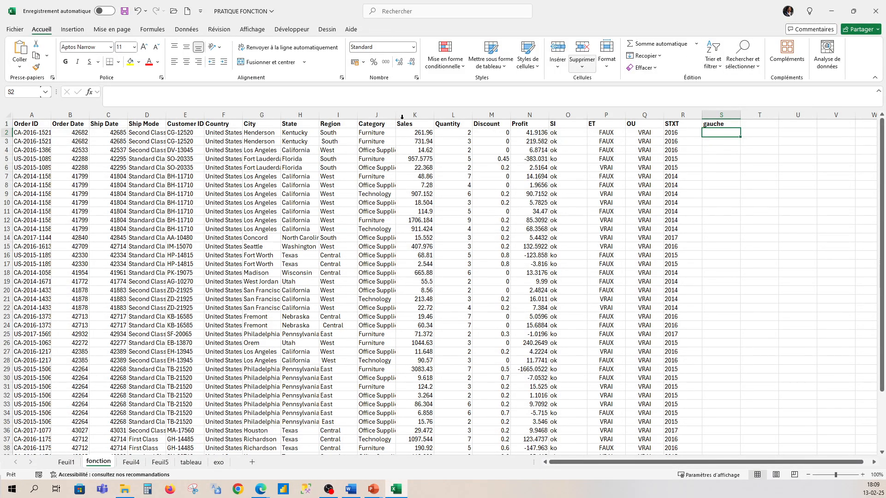
# - Enter the formula =GAUCHE(A2;2) in cell S2 to extract the Order ID's two-letter prefix and copy it down to all data rows
pyautogui.click(18, 132)
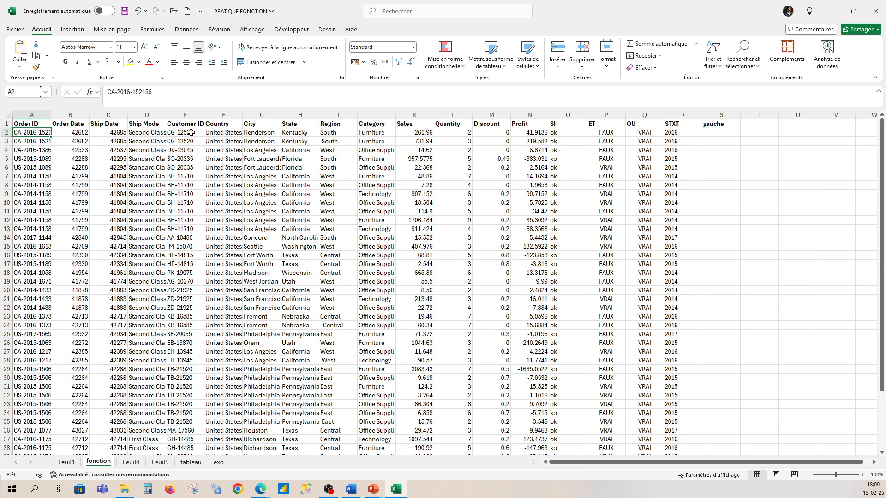
pyautogui.click(718, 132)
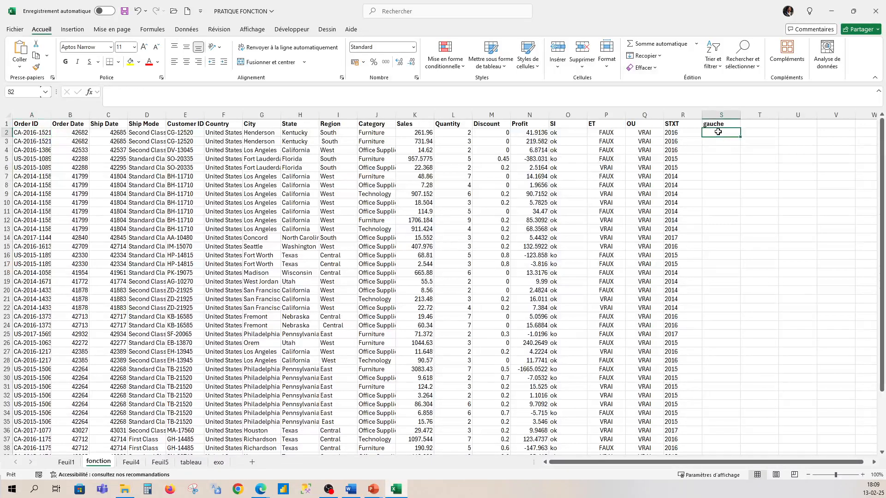
pyautogui.write('=gauche')
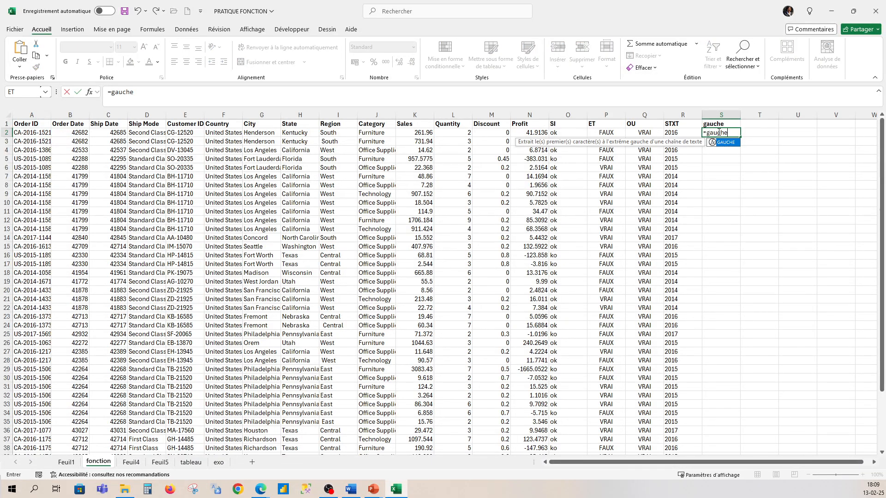
pyautogui.write('(')
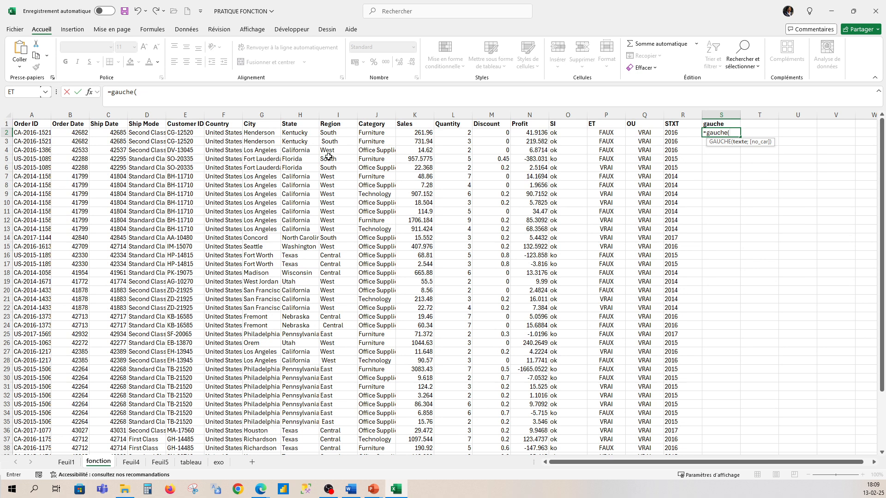
pyautogui.click(26, 132)
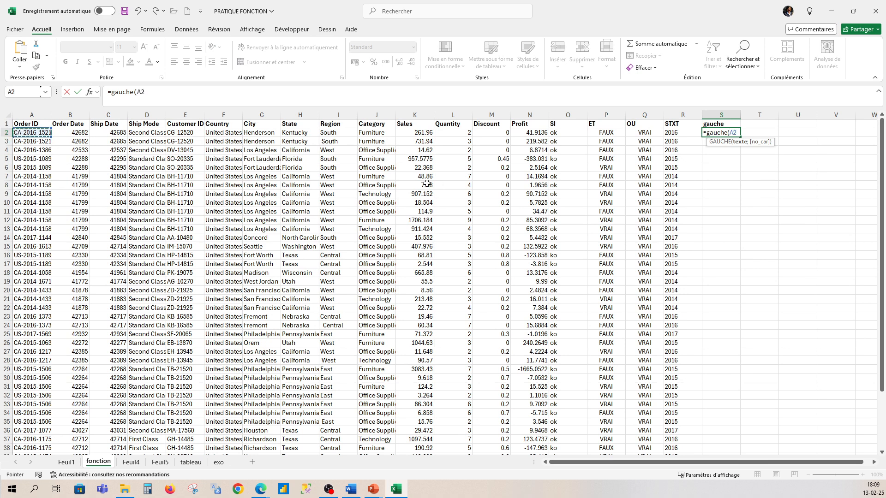
pyautogui.write(';')
pyautogui.write('2')
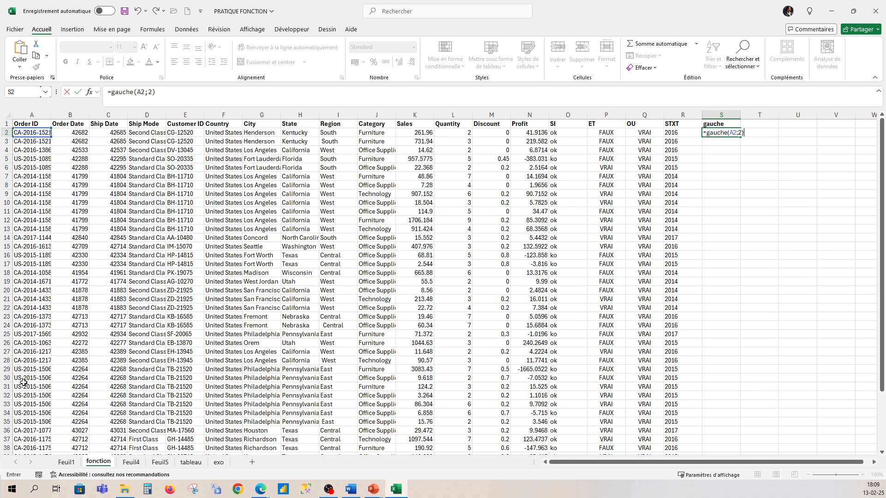
pyautogui.press('Return')
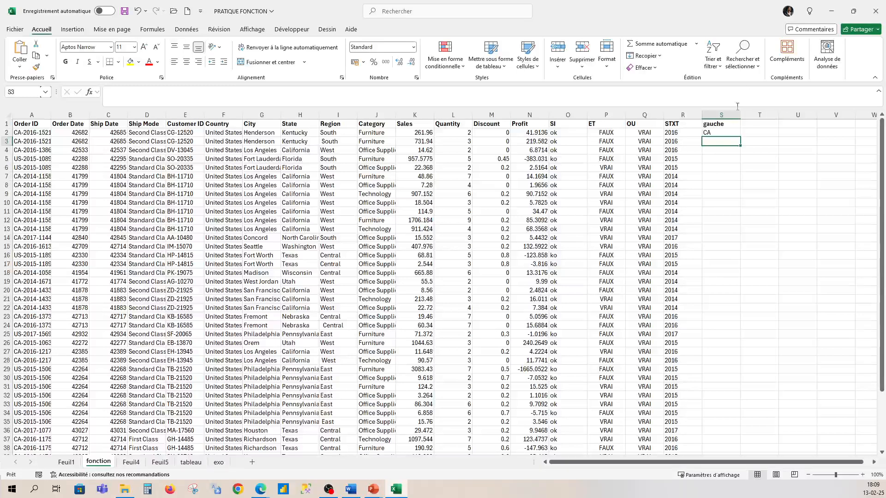
pyautogui.click(734, 132)
pyautogui.doubleClick(741, 137)
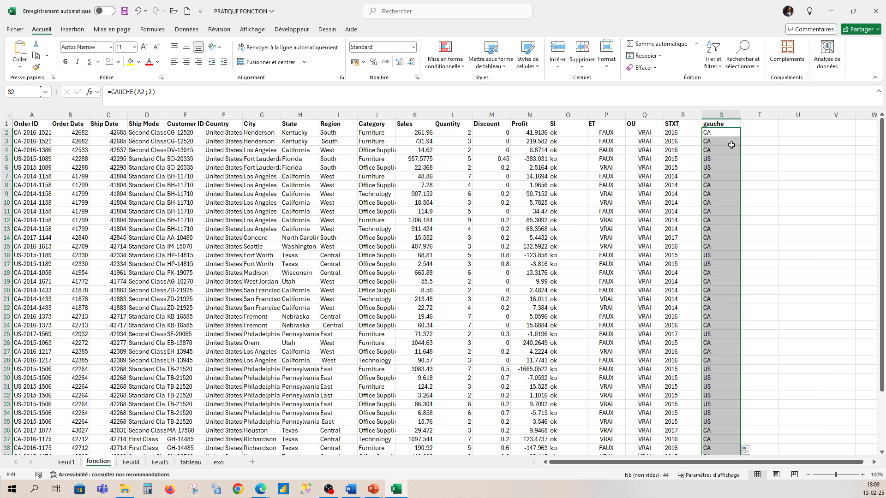
# - Enter the header "droite" in cell T1
pyautogui.click(760, 125)
pyautogui.write('dr')
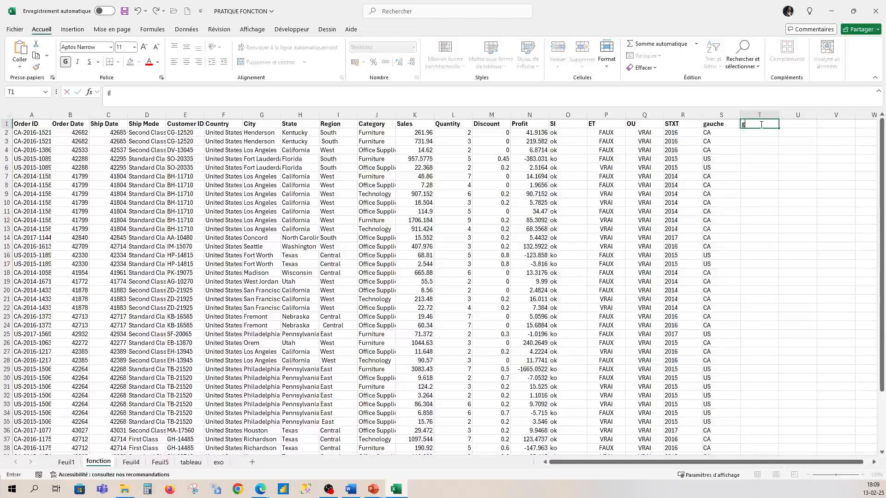
pyautogui.write('oite')
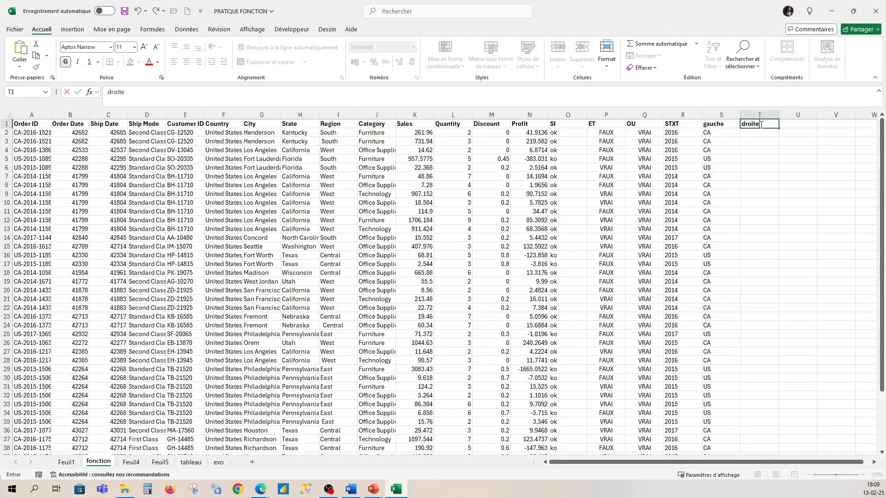
pyautogui.click(764, 134)
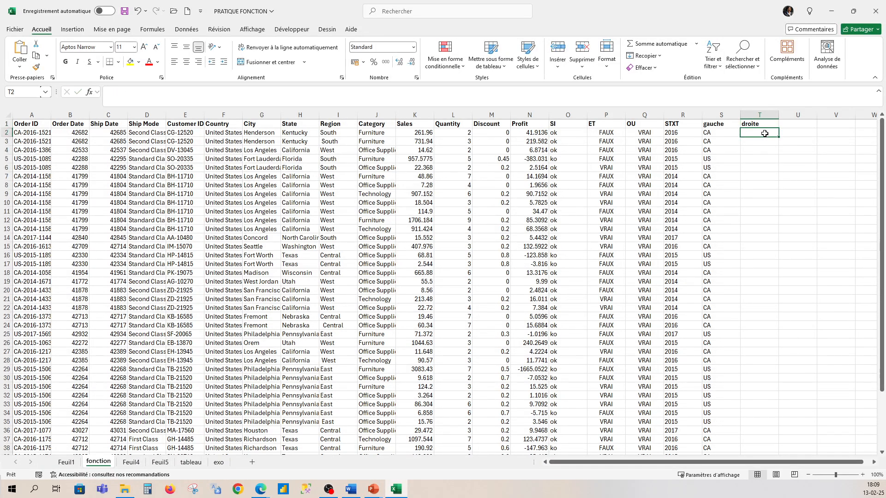
# - Try the formula =DROITE(A2;4) in cell T2 with a copy down all data rows, and undo both the copy and the formula
pyautogui.write('=')
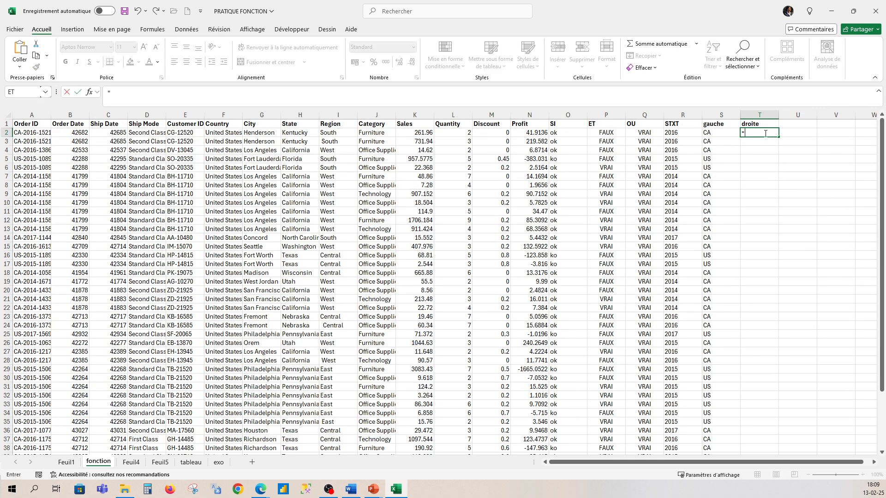
pyautogui.write('droite')
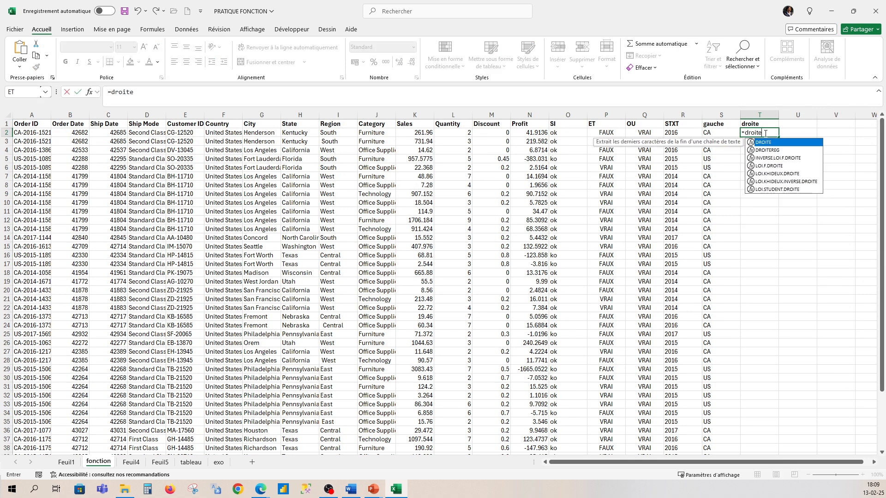
pyautogui.write('(')
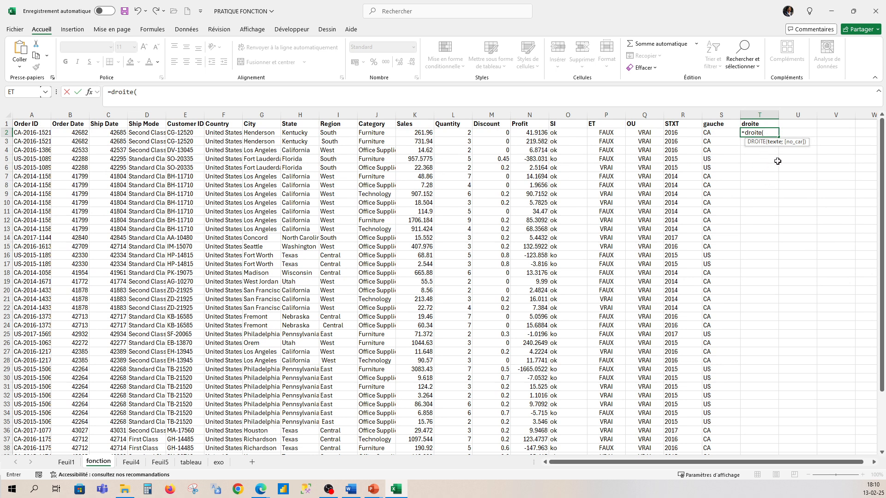
pyautogui.click(44, 133)
pyautogui.write(';4')
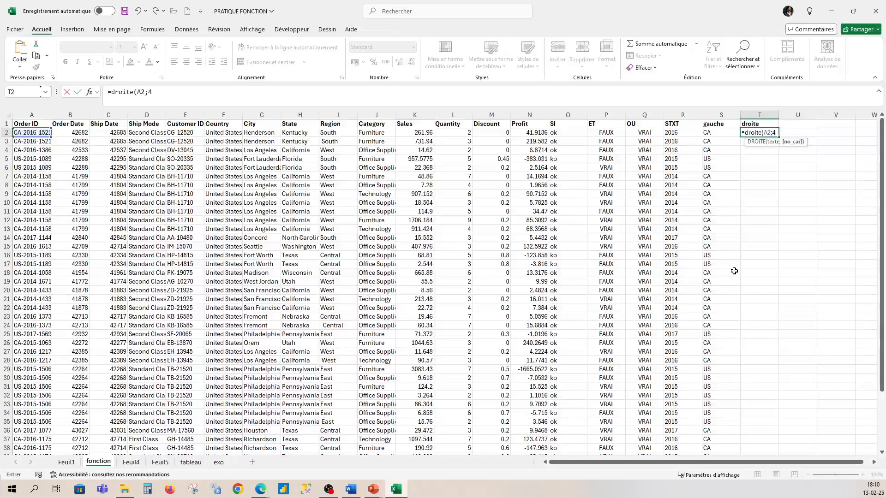
pyautogui.press('Return')
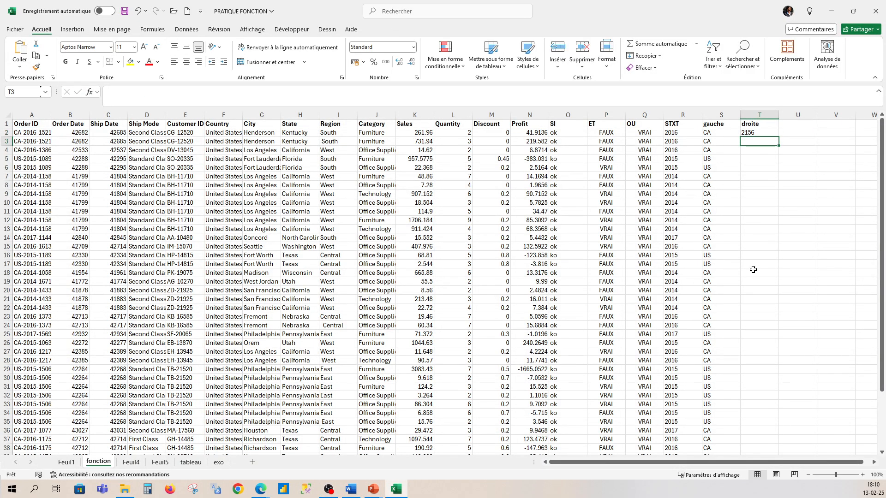
pyautogui.click(759, 133)
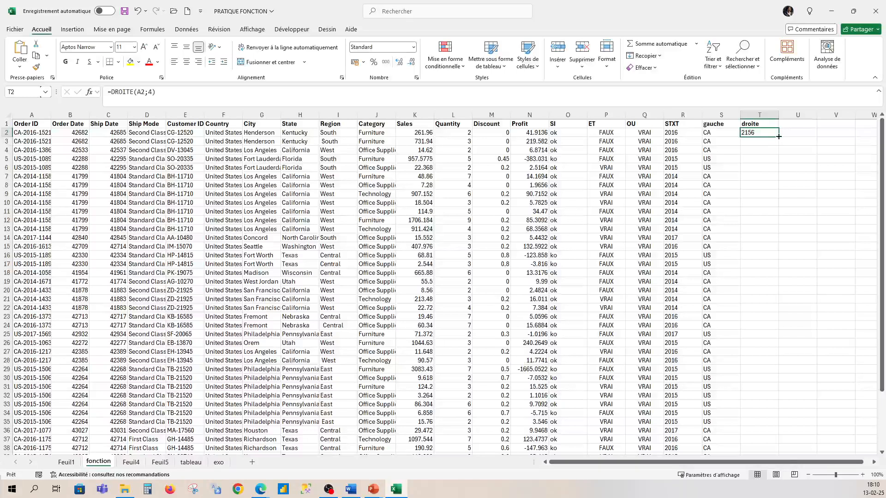
pyautogui.doubleClick(778, 137)
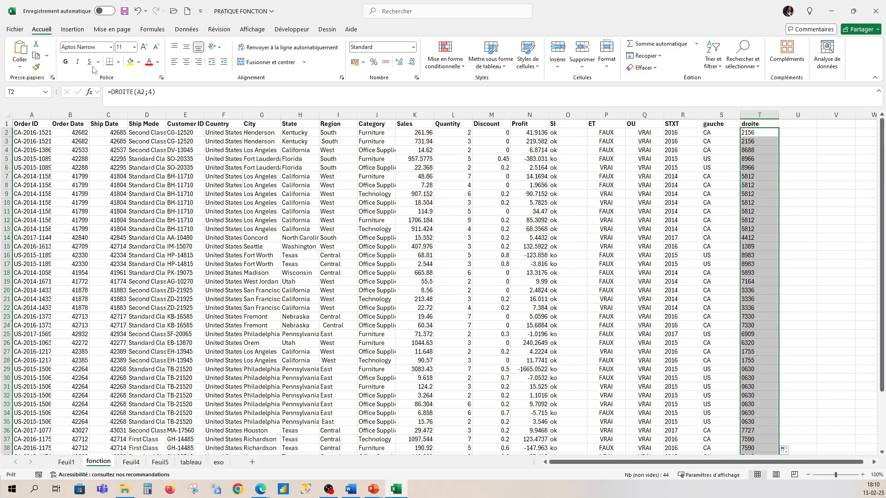
pyautogui.click(137, 13)
pyautogui.click(137, 12)
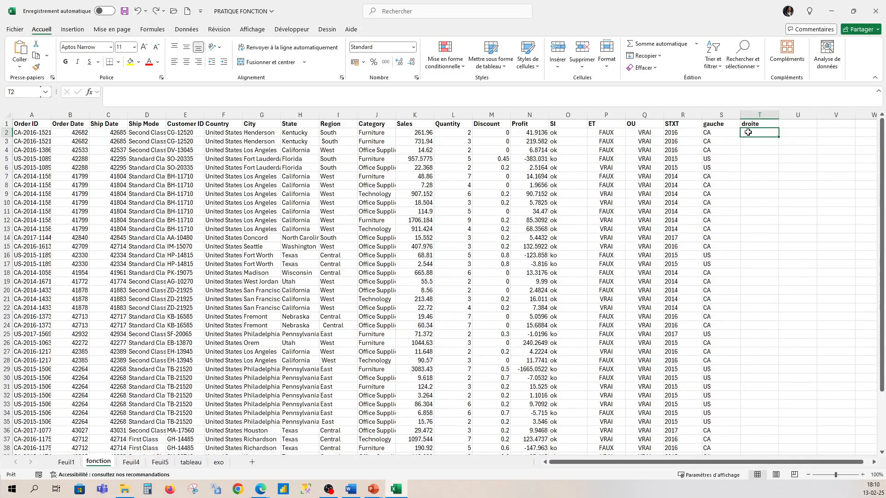
# - Enter the formula =DROITE(A2;4) in cell T2 to extract the last four characters of the Order ID
pyautogui.write('=droite')
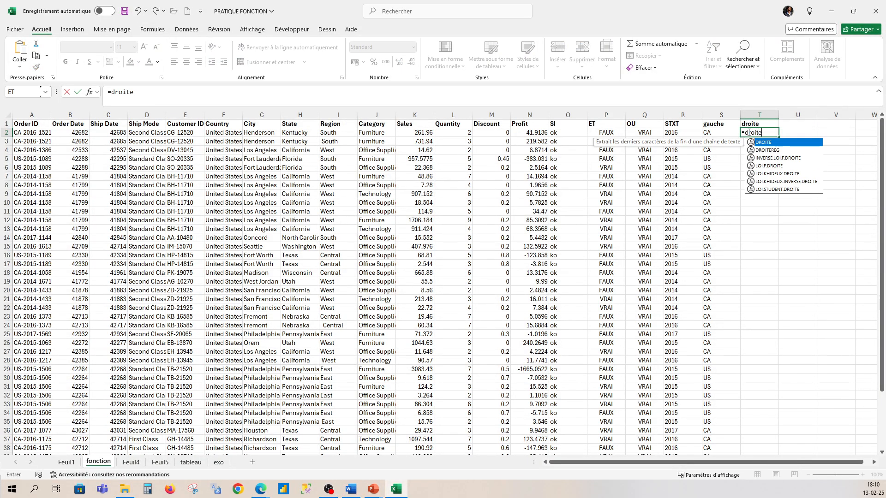
pyautogui.write('(')
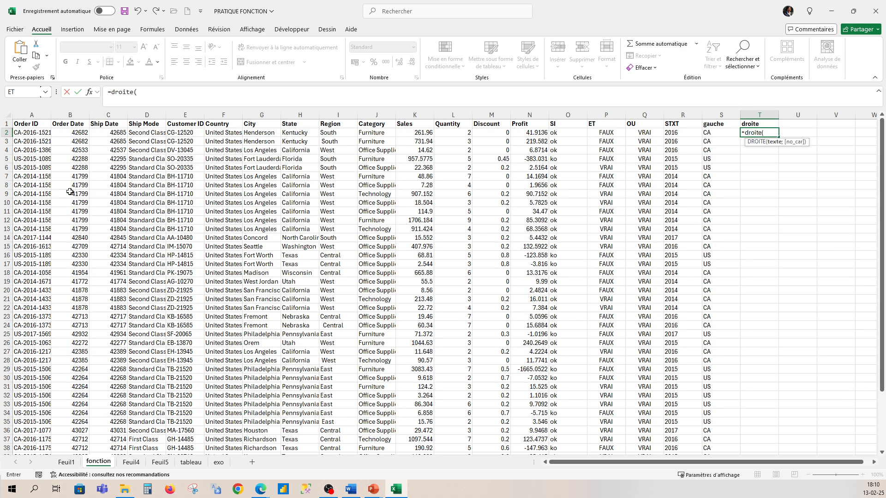
pyautogui.click(36, 135)
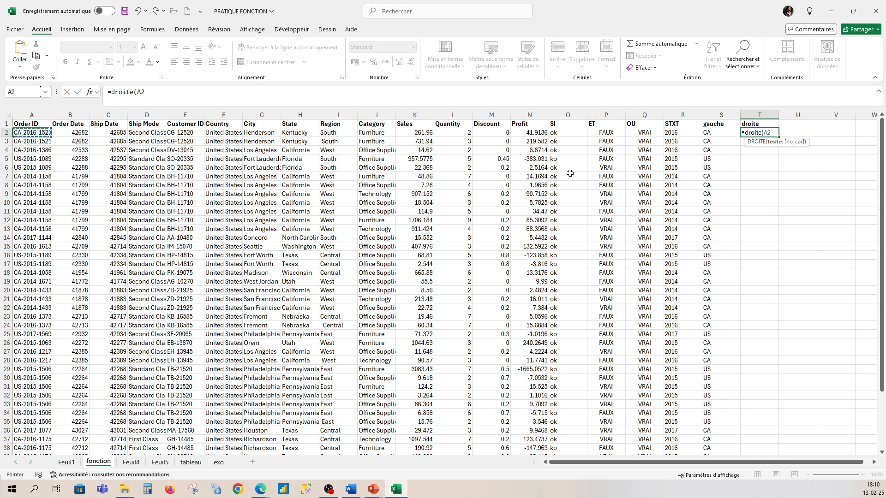
pyautogui.write(';')
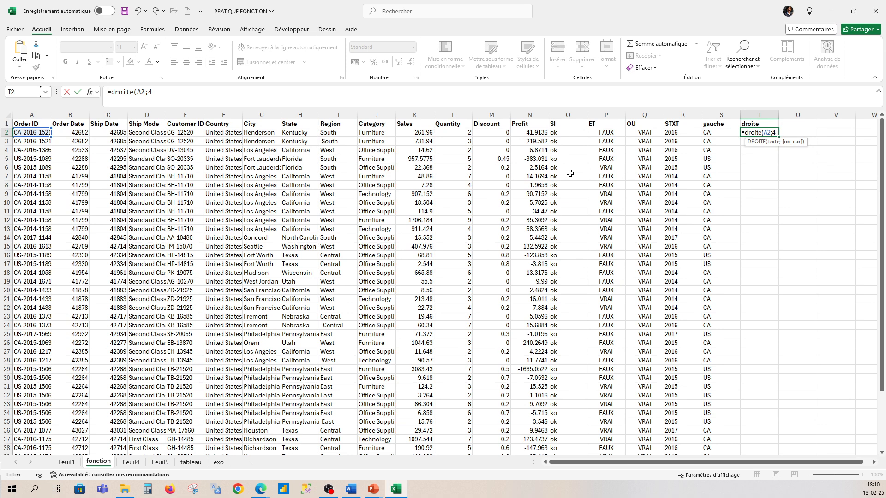
pyautogui.write('4)')
pyautogui.press('Return')
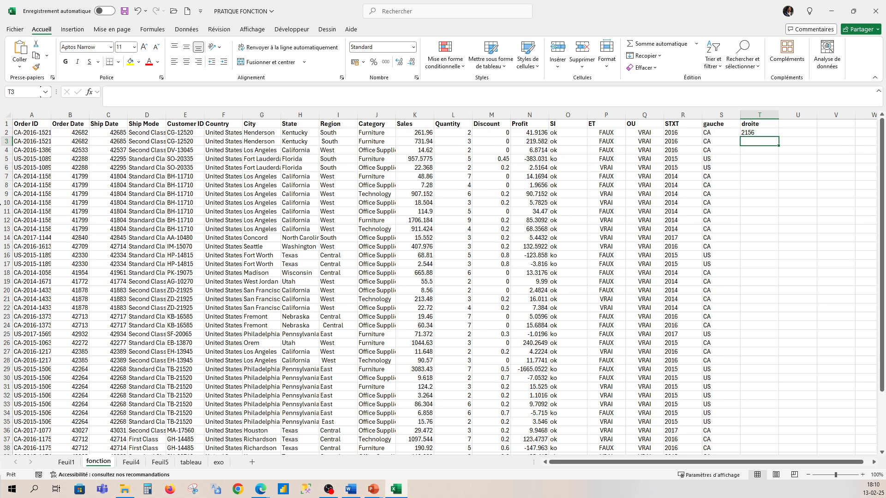
# - Widen column A to fit the full Order ID codes and change the T2 formula to =DROITE(A2;6)
pyautogui.doubleClick(51, 119)
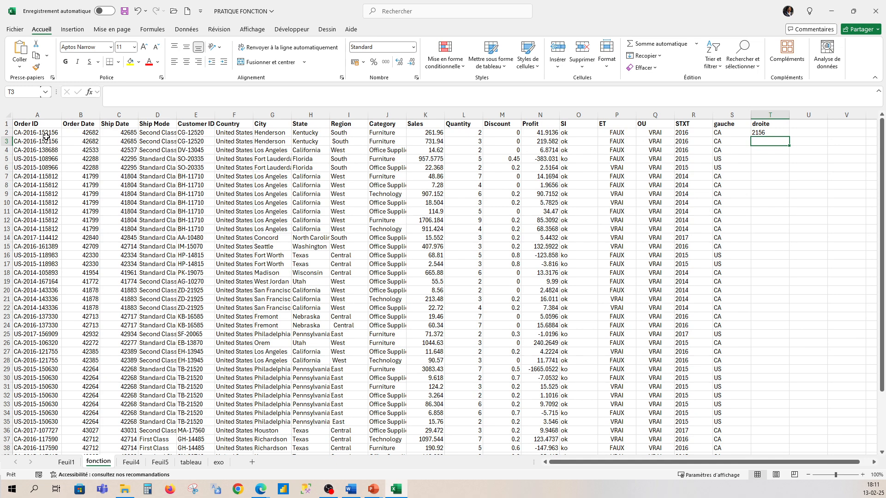
pyautogui.click(772, 132)
pyautogui.click(153, 92)
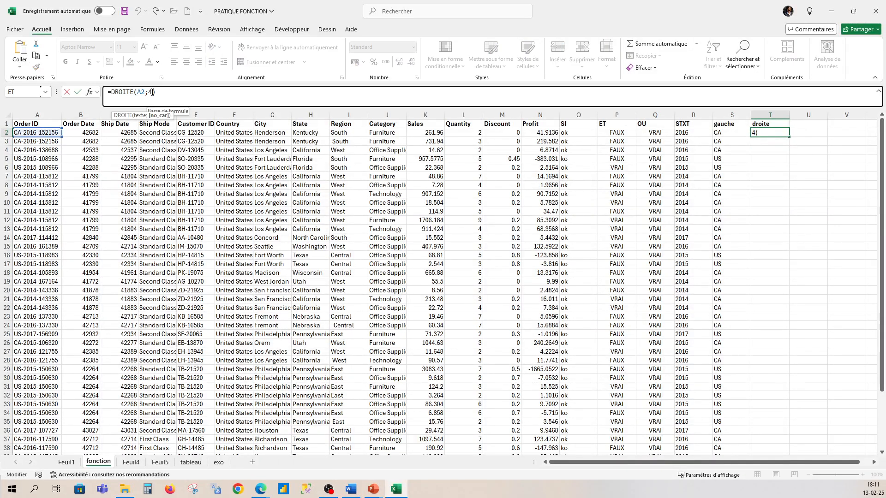
pyautogui.press('BackSpace')
pyautogui.write('6')
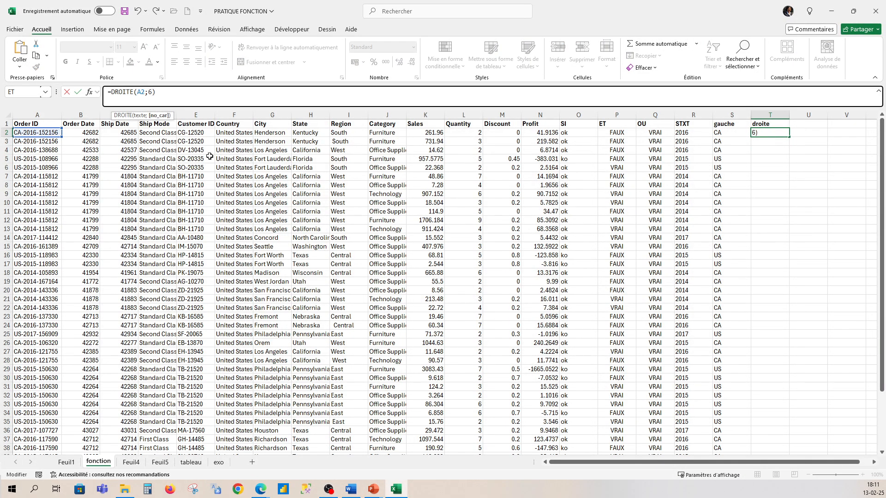
pyautogui.click(212, 98)
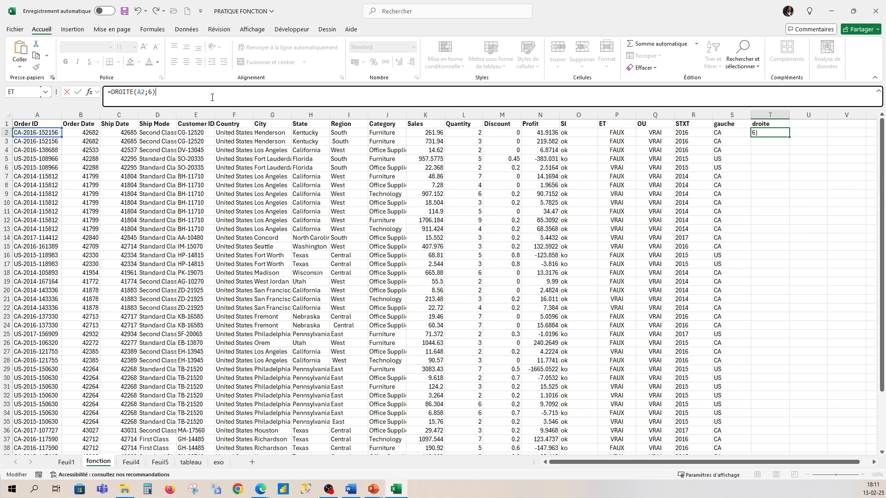
pyautogui.press('Return')
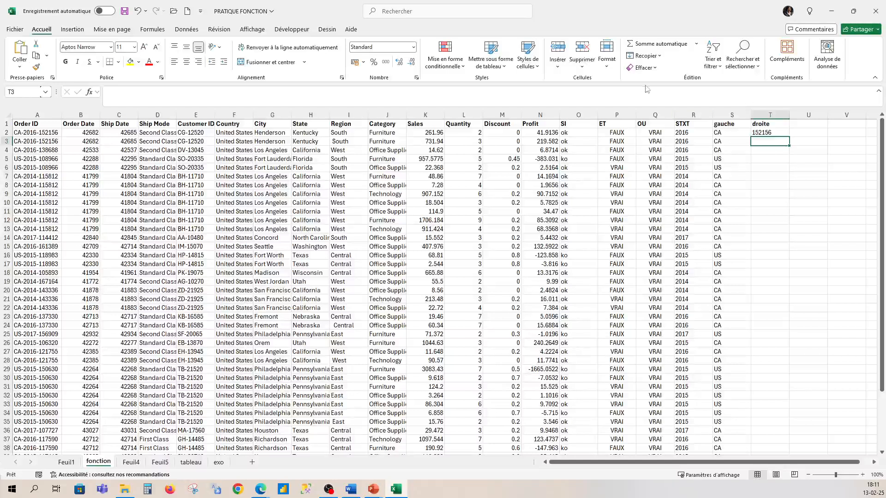
# - Copy the DROITE formula from T2 down to all data rows
pyautogui.click(784, 134)
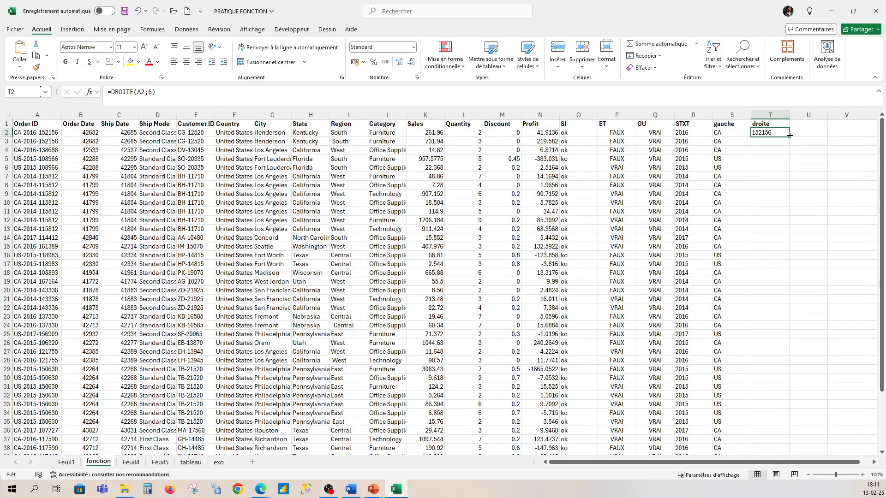
pyautogui.doubleClick(789, 137)
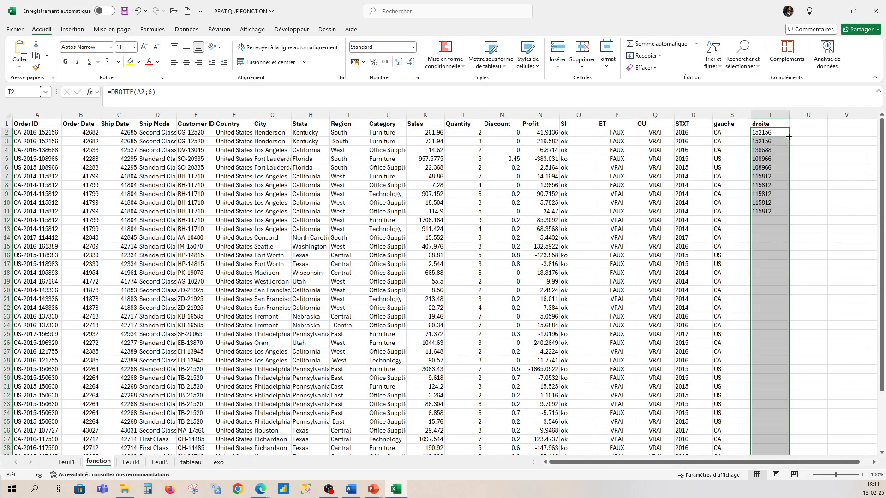
pyautogui.click(822, 206)
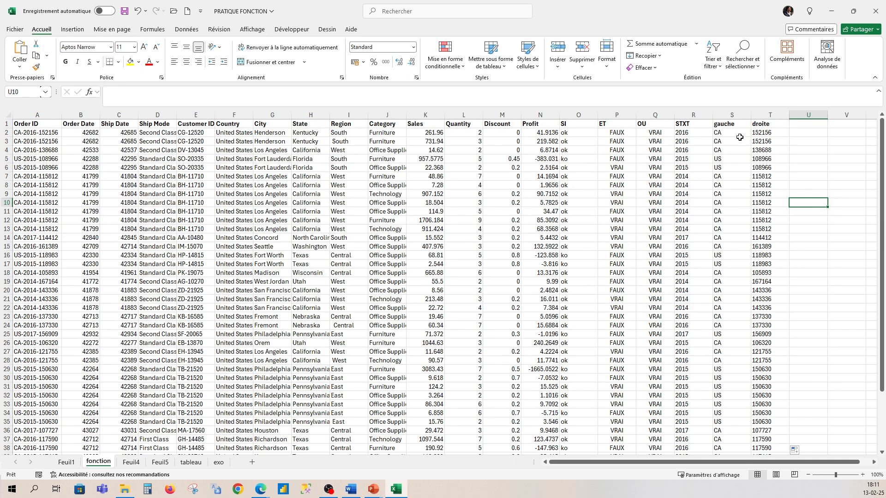
# - Enter the header "concat" in cell U1
pyautogui.click(803, 125)
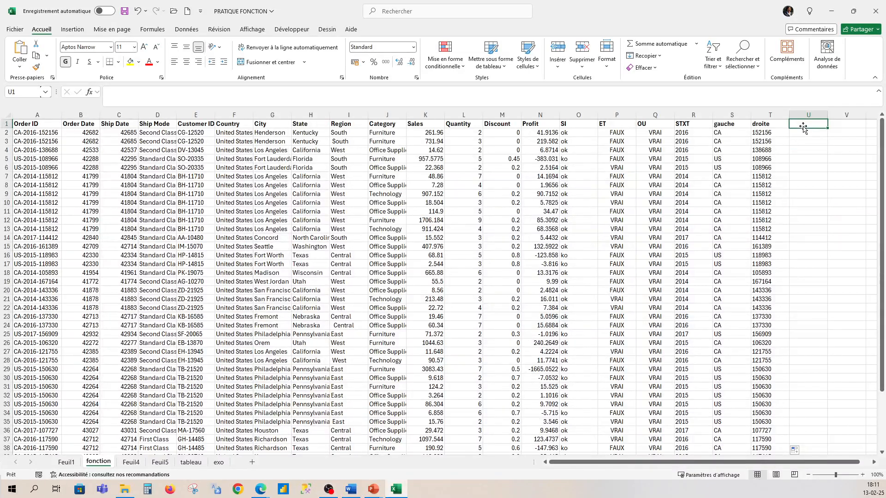
pyautogui.write('=')
pyautogui.press('BackSpace')
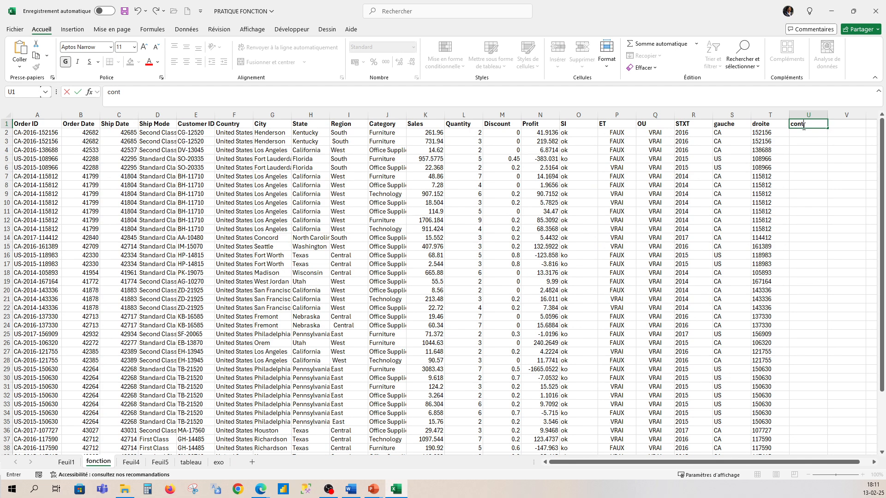
pyautogui.write('conca')
pyautogui.click(806, 133)
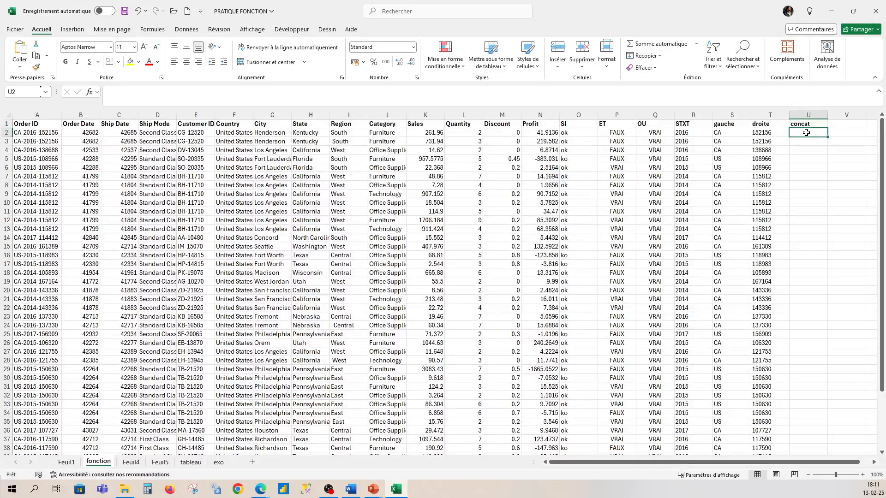
# - Enter the formula =CONCAT(F2;H2) in cell U2 to join Country and State, and widen column U to fit the result
pyautogui.write('=')
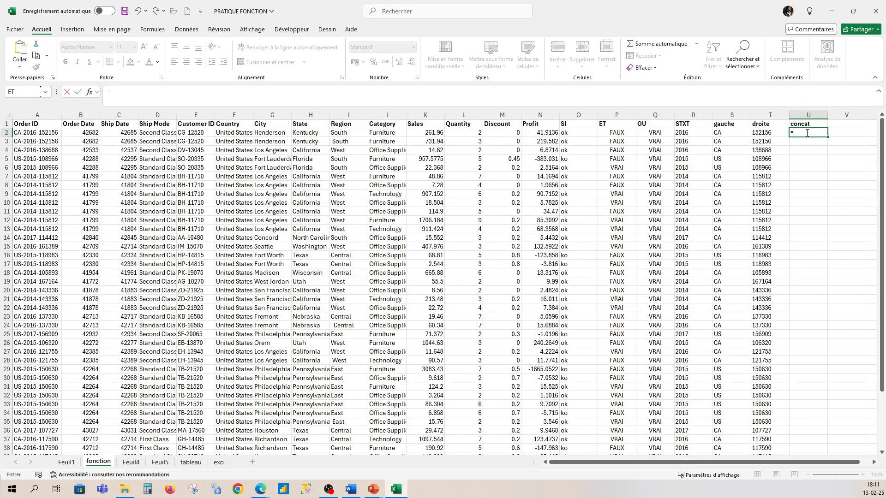
pyautogui.write('conc')
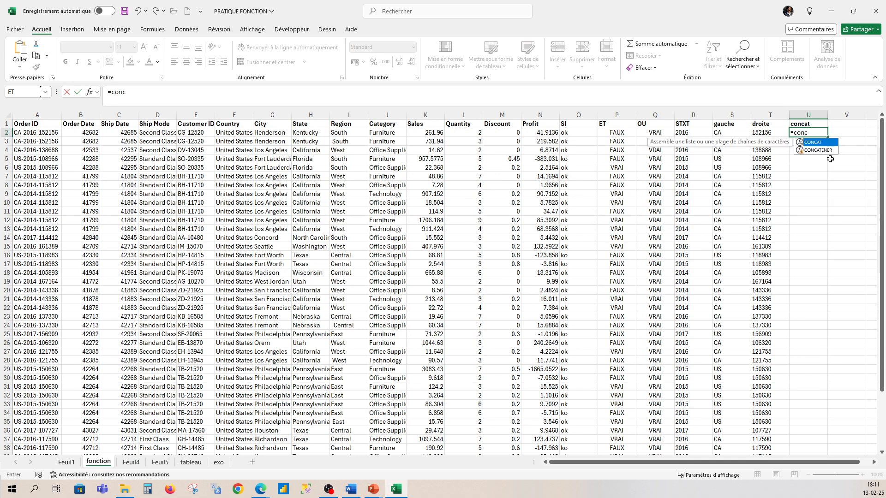
pyautogui.doubleClick(830, 142)
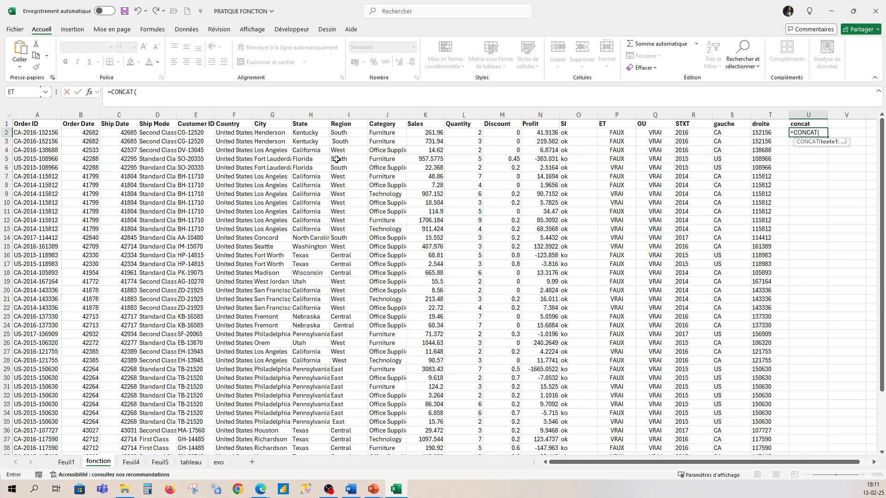
pyautogui.click(238, 133)
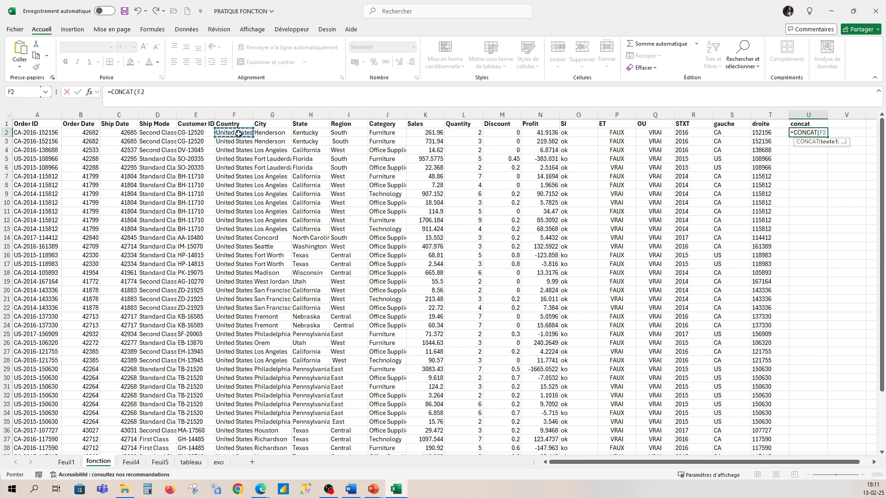
pyautogui.write(';')
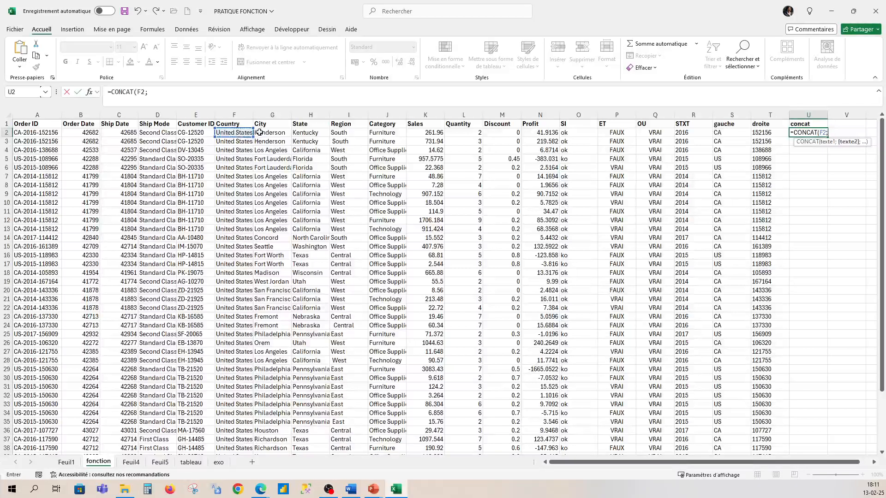
pyautogui.click(300, 132)
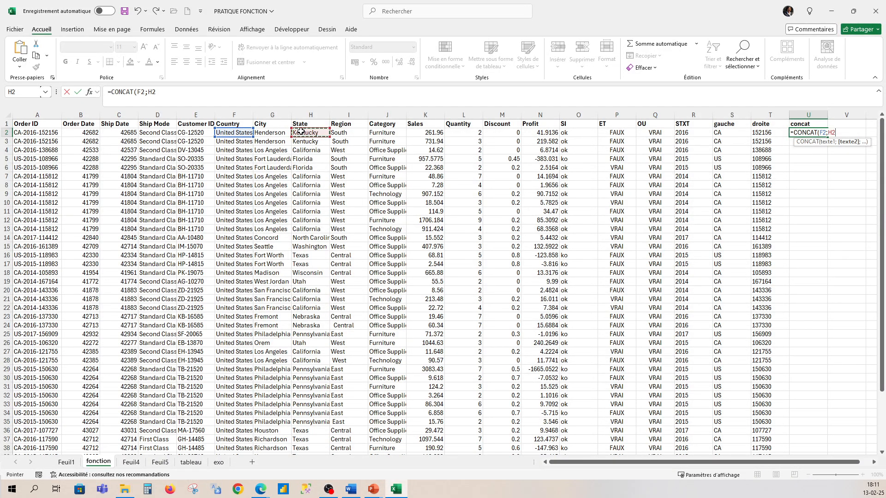
pyautogui.press('Return')
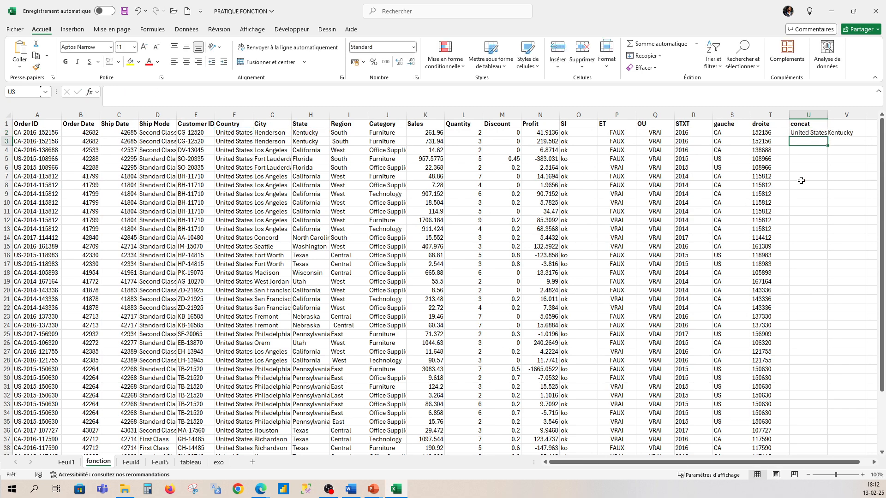
pyautogui.doubleClick(828, 112)
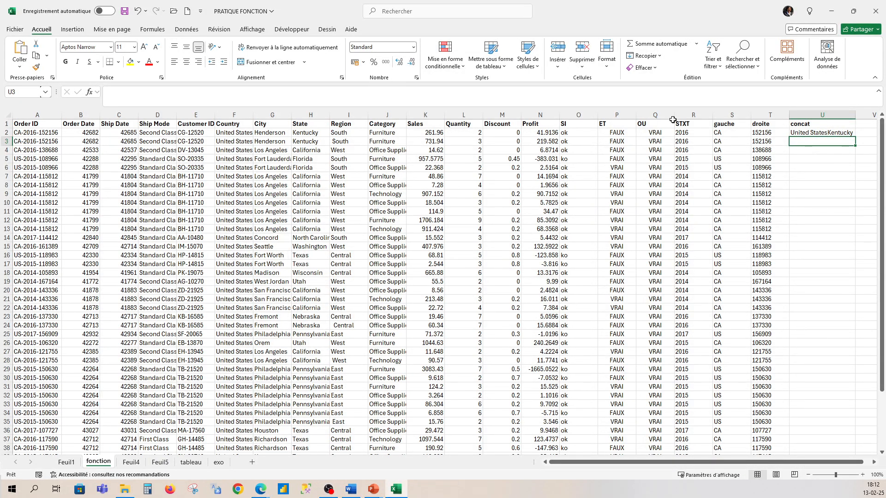
# - Try to add a separator between Country and State in U2 with =CONCAT(F2;& & ; H2) and =CONCAT(F2; & ; H2)
pyautogui.click(823, 132)
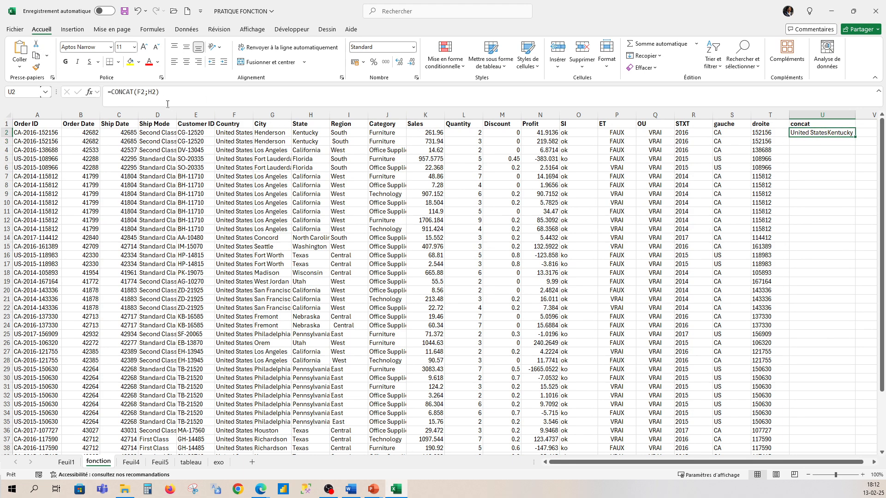
pyautogui.click(148, 91)
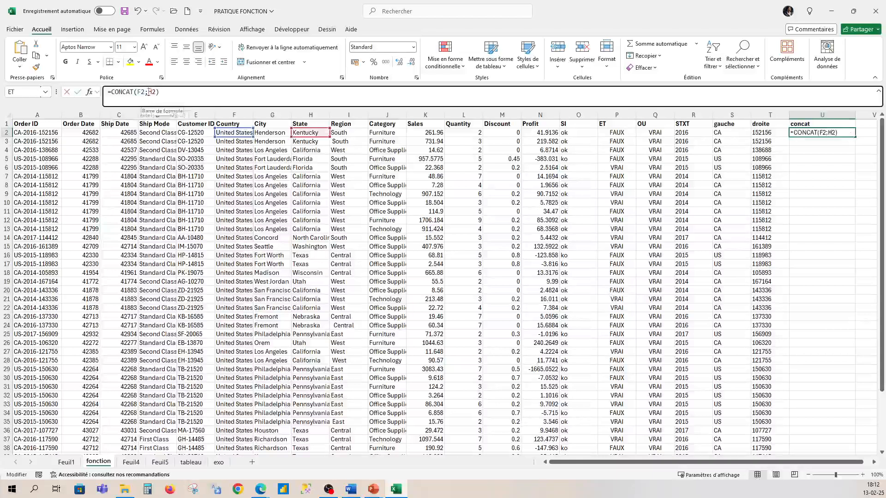
pyautogui.write('&')
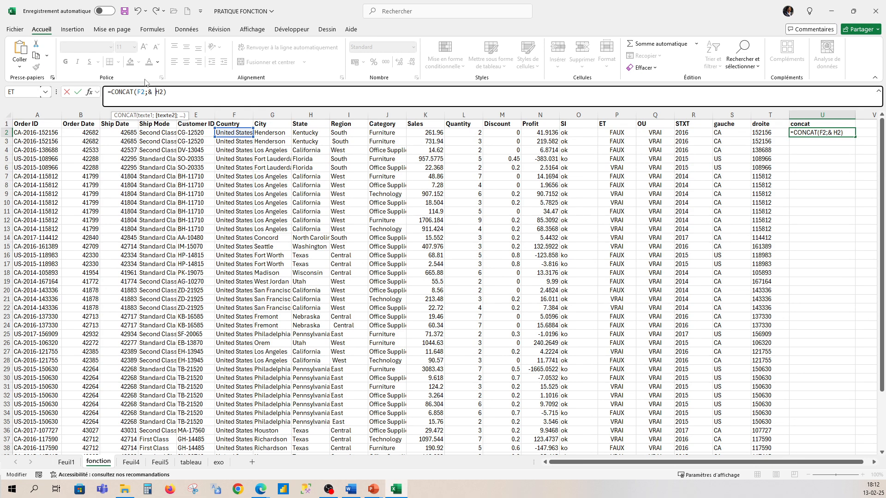
pyautogui.write(' & ;')
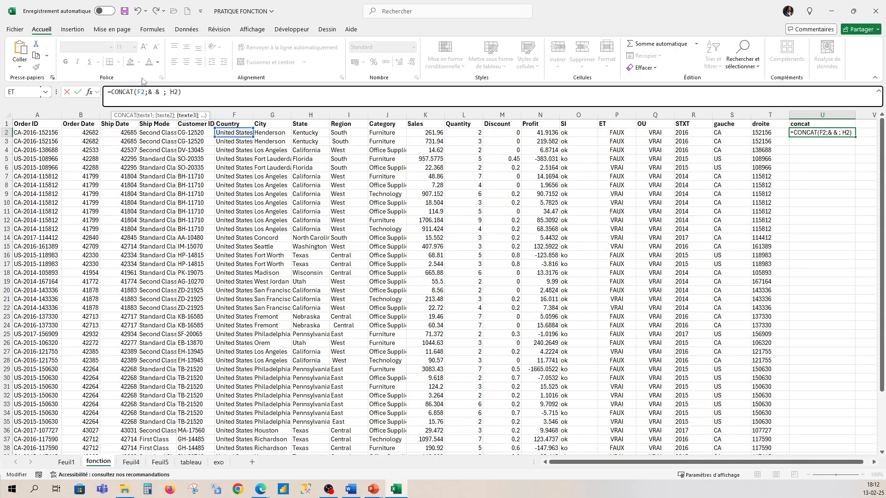
pyautogui.click(199, 95)
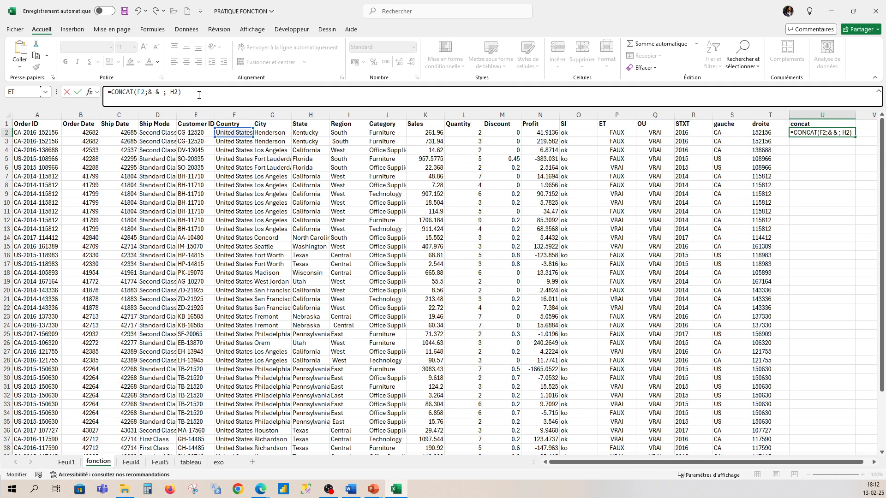
pyautogui.press('Return')
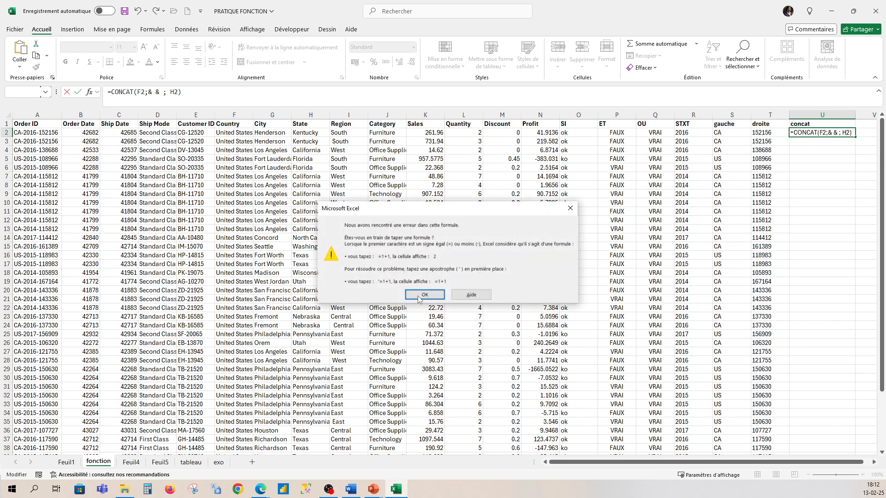
pyautogui.click(424, 295)
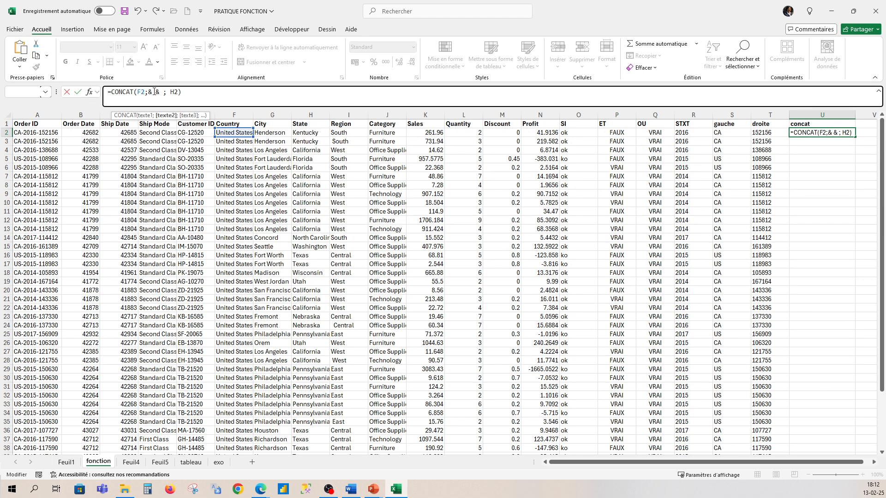
pyautogui.press('Delete')
pyautogui.click(191, 91)
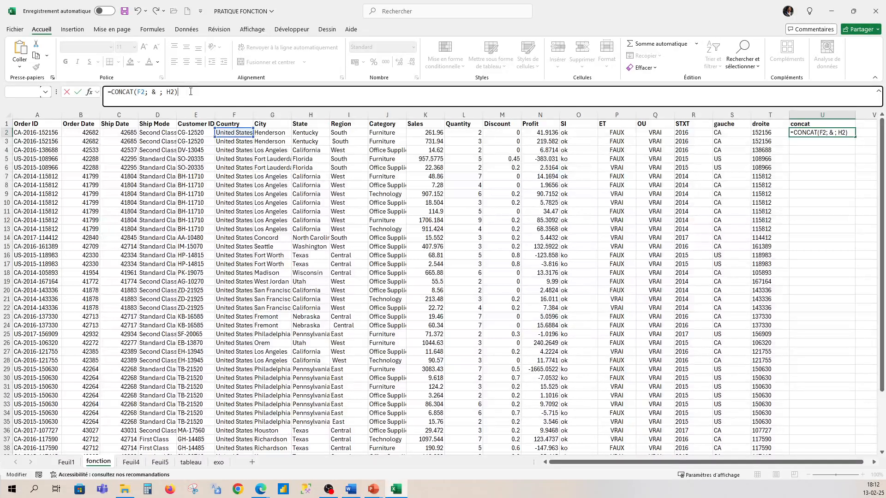
pyautogui.press('Return')
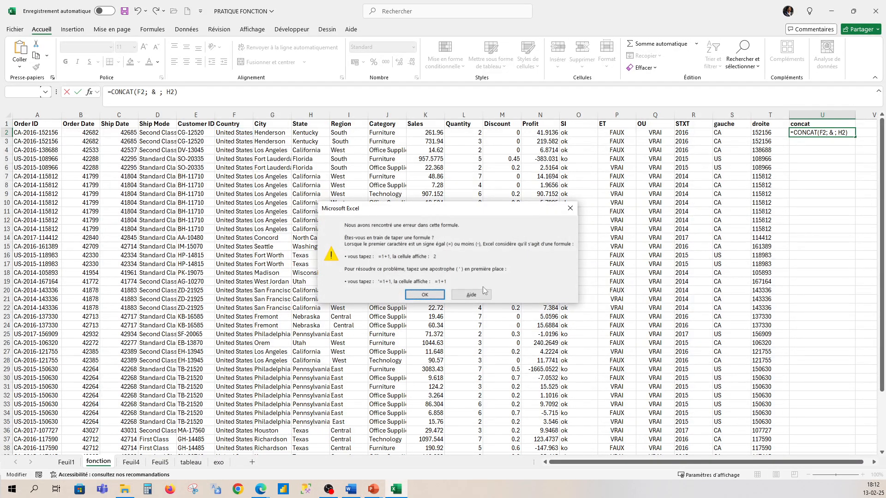
pyautogui.click(424, 295)
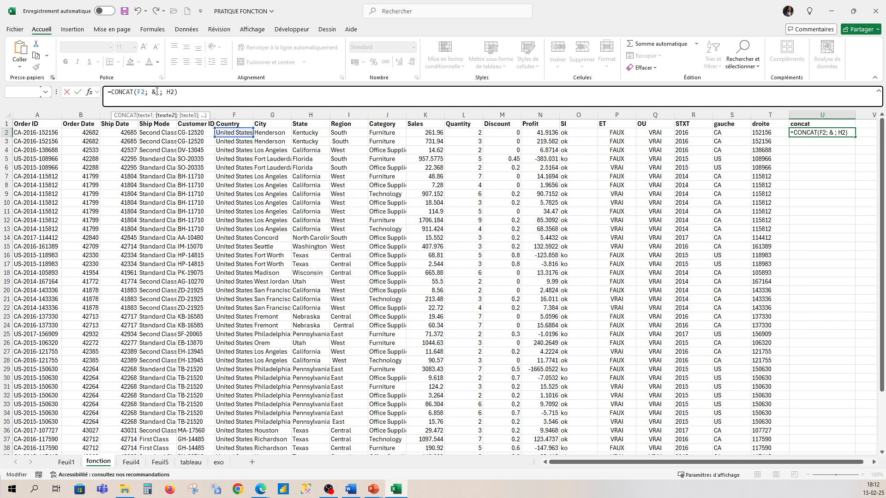
# - Correct the U2 formula to =CONCAT(F2; " " ; H2), using a quoted space as the separator
pyautogui.write('" "')
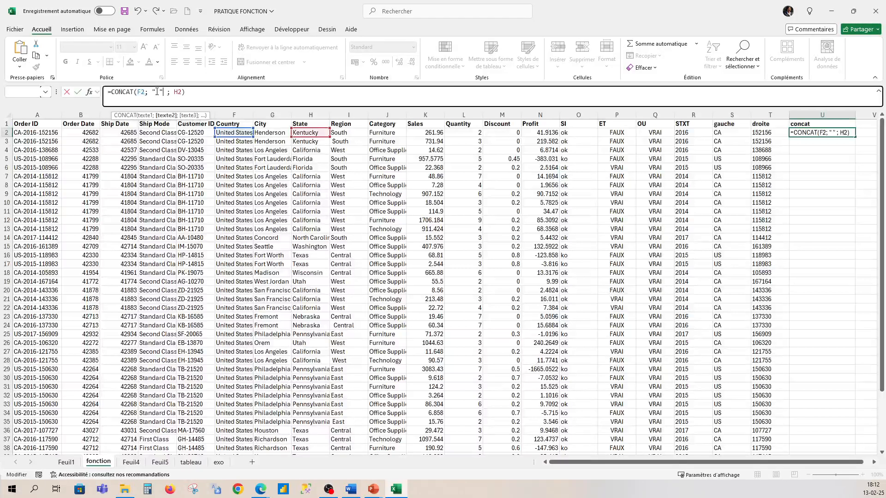
pyautogui.click(199, 92)
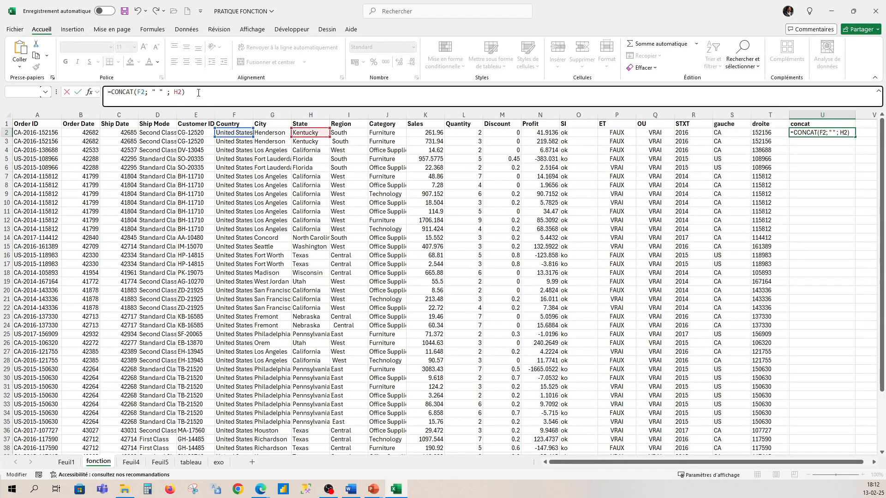
pyautogui.press('Return')
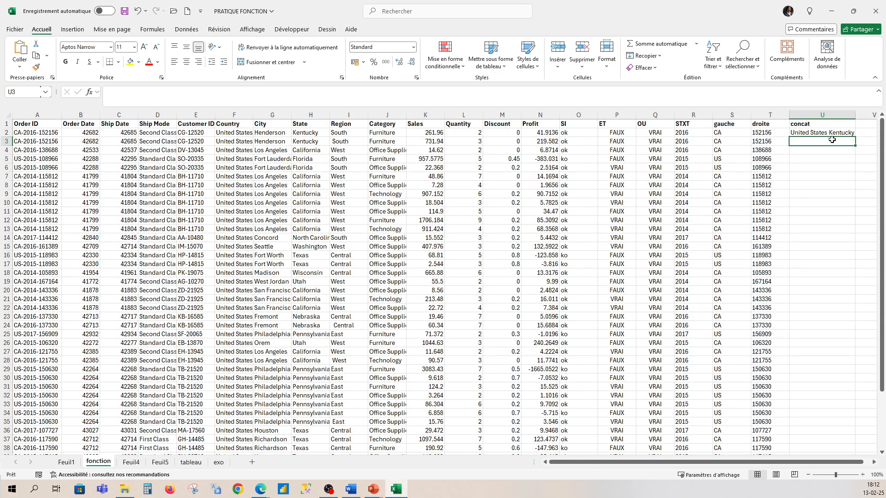
# - Widen the quoted separator in U2's CONCAT formula to two spaces and copy the formula down to all data rows
pyautogui.click(833, 132)
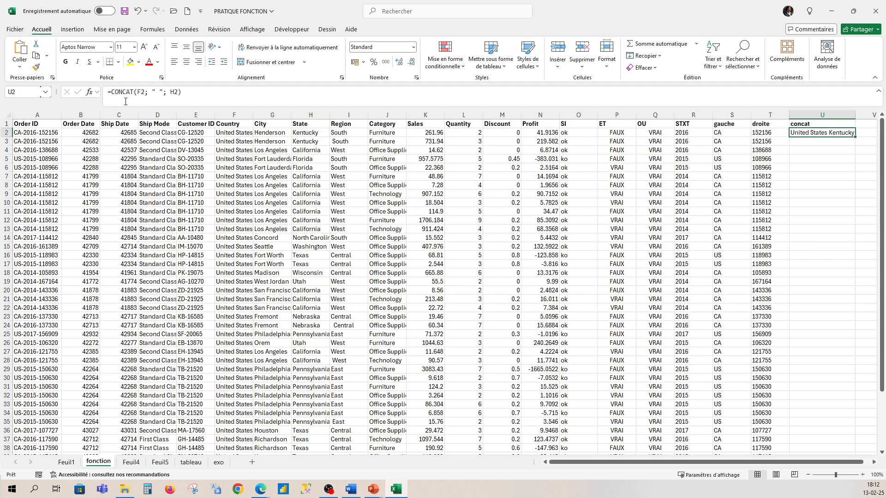
pyautogui.click(155, 92)
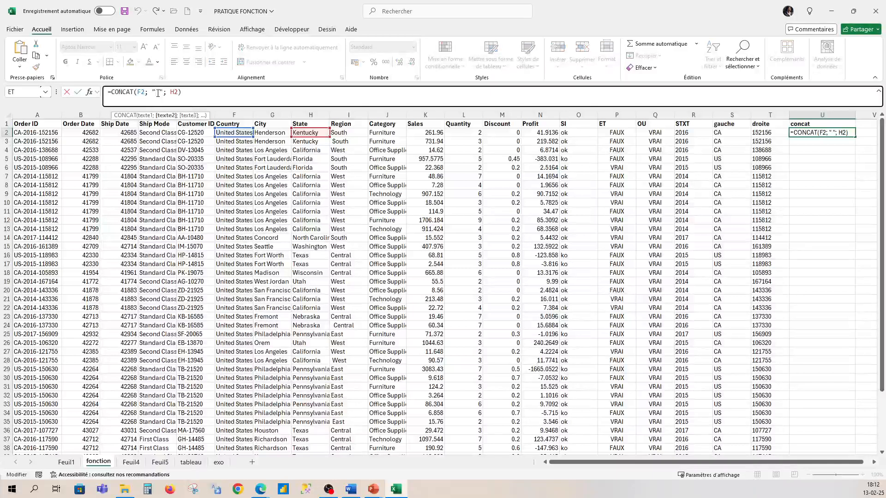
pyautogui.click(191, 90)
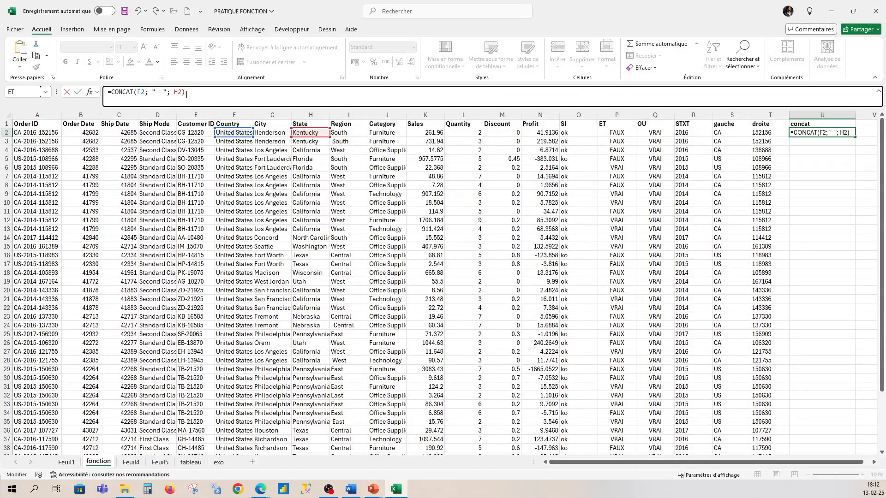
pyautogui.press('Return')
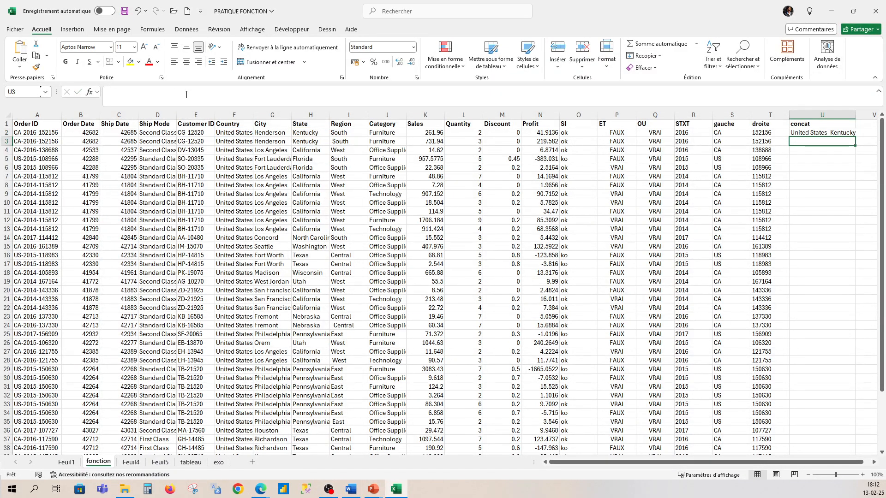
pyautogui.click(849, 133)
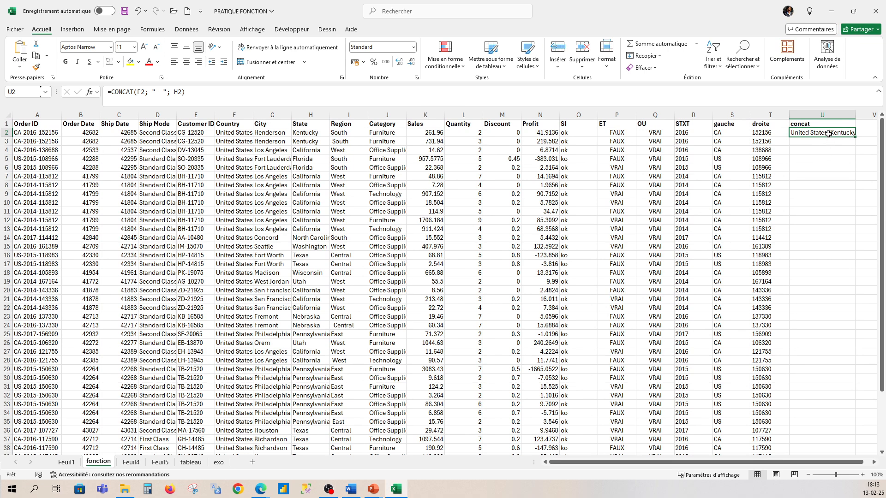
pyautogui.doubleClick(854, 137)
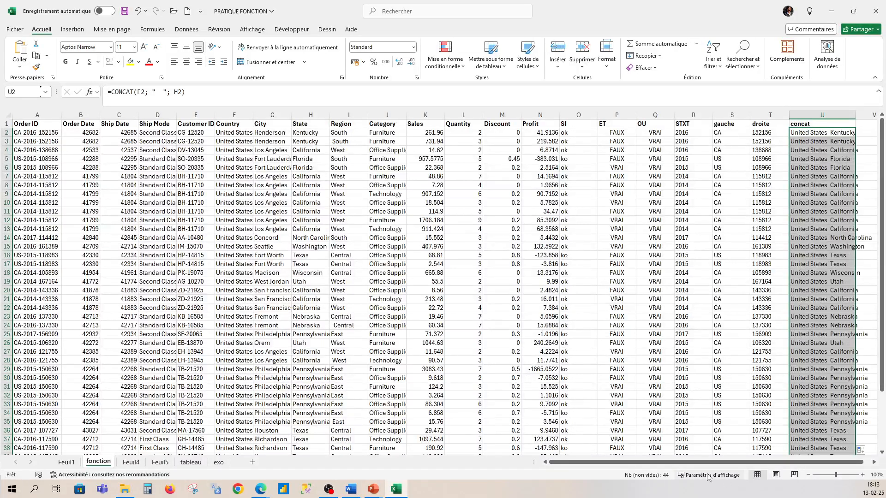
# - Enter the formula =F2 & H2 in cell V2 to join Country and State, and widen column V to fit the result
pyautogui.moveTo(687, 462); pyautogui.dragTo(784, 462)
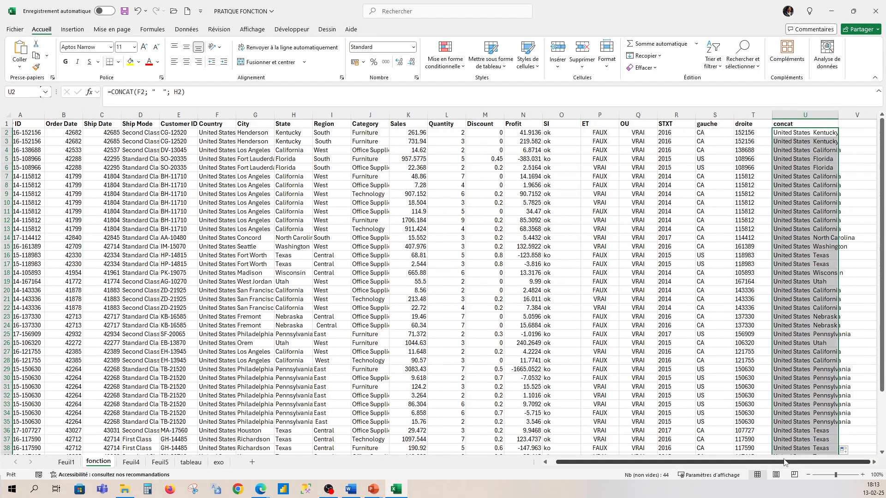
pyautogui.click(855, 128)
pyautogui.click(857, 136)
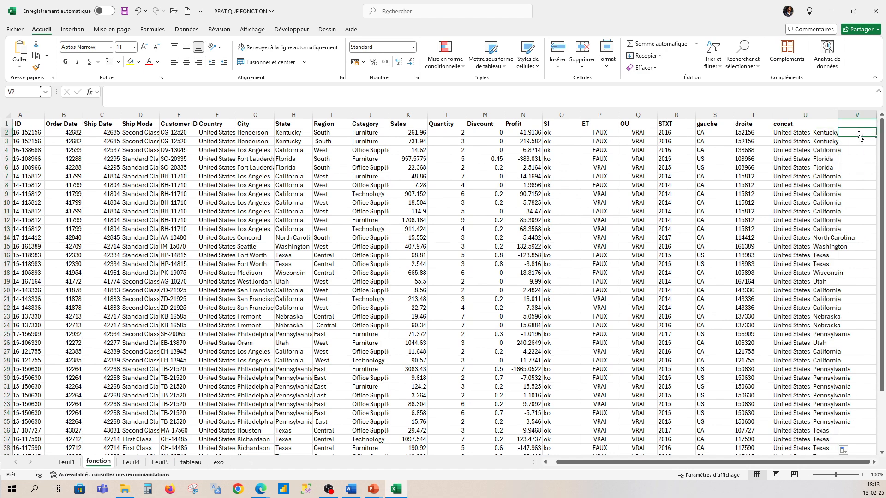
pyautogui.write('=')
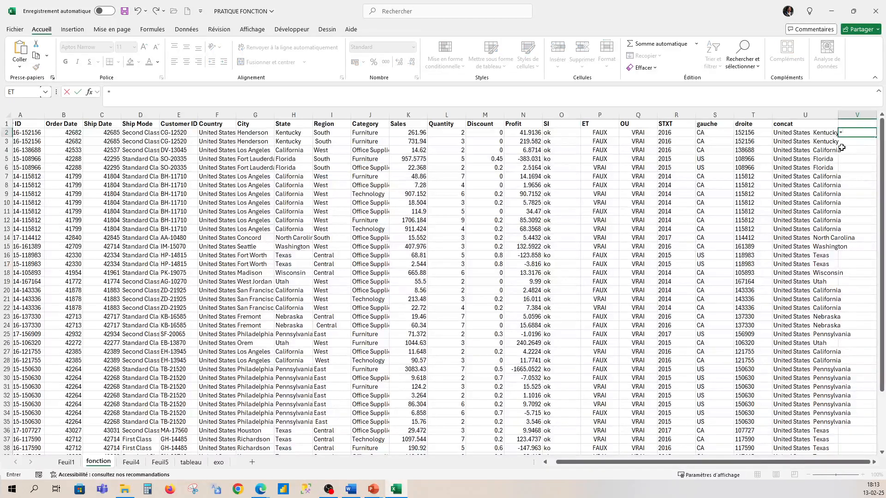
pyautogui.click(215, 133)
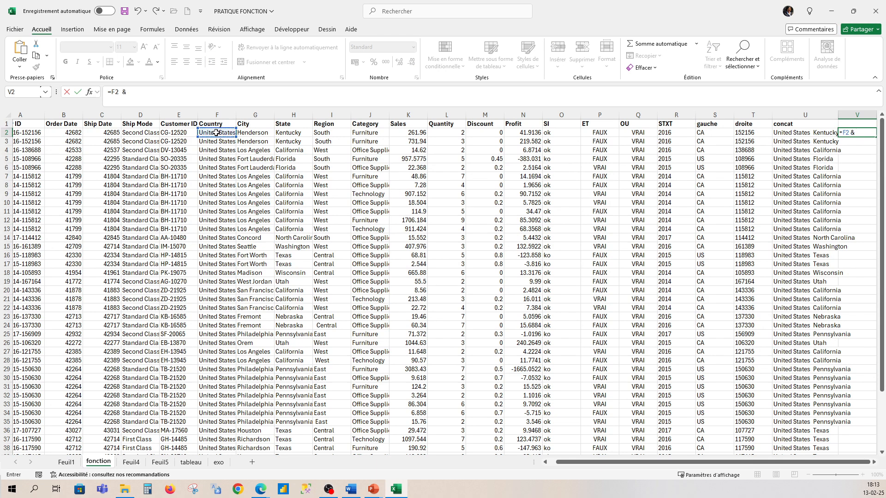
pyautogui.write('&')
pyautogui.click(282, 133)
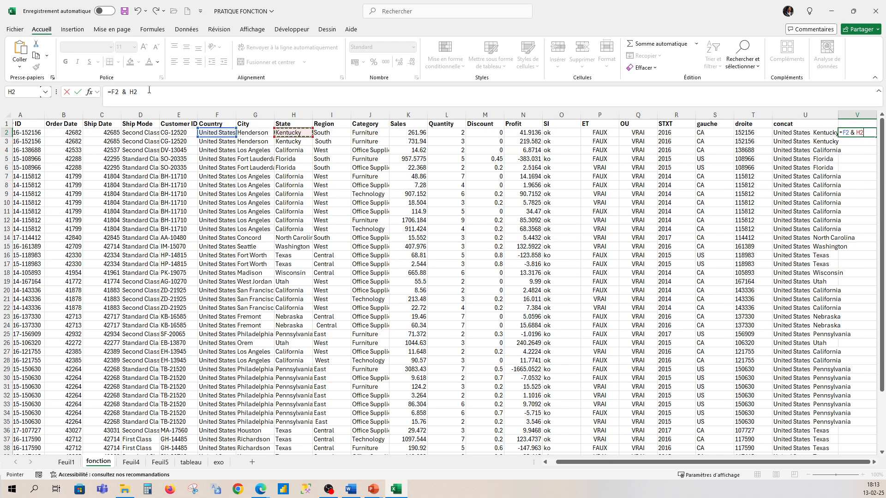
pyautogui.press('Return')
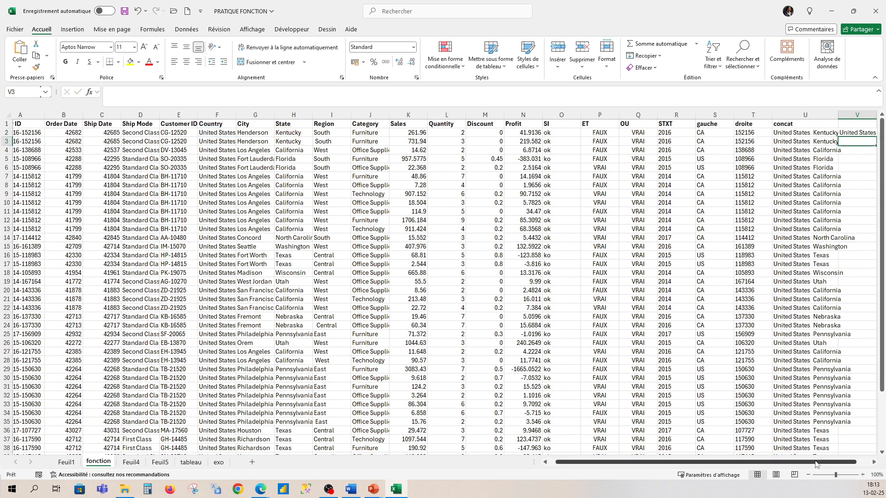
pyautogui.moveTo(818, 461); pyautogui.dragTo(846, 461)
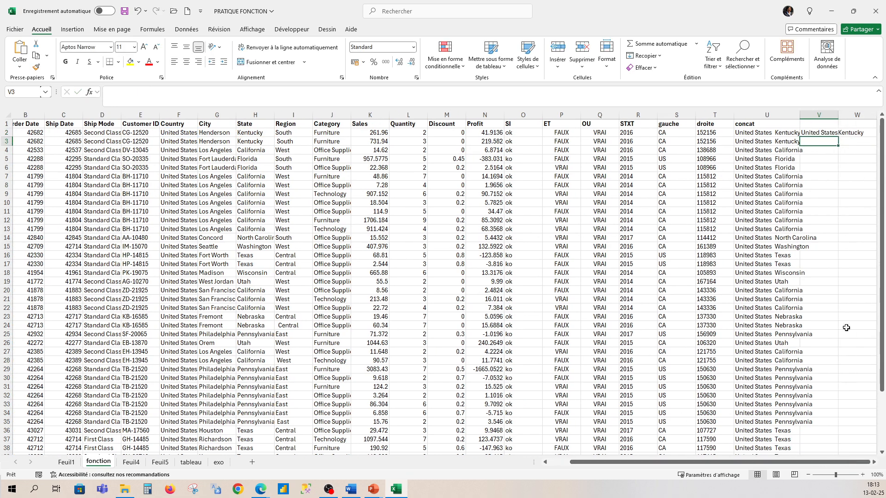
pyautogui.doubleClick(838, 115)
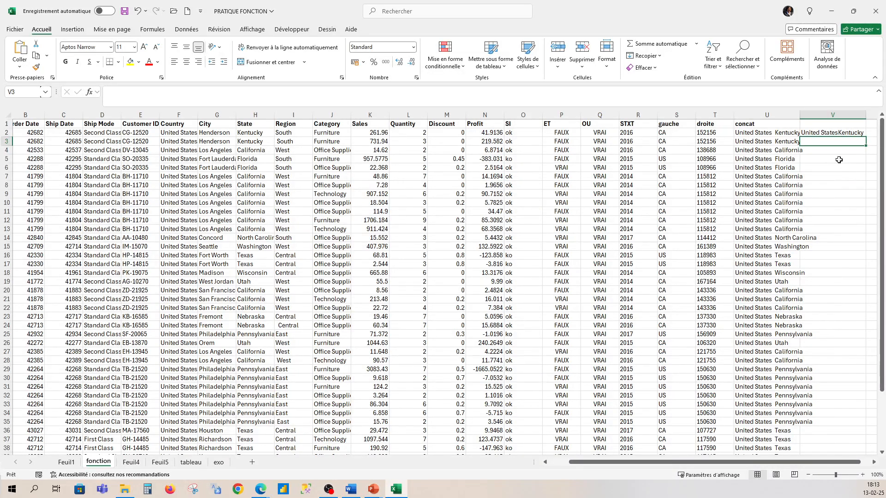
# - Add a quoted space between Country and State in V2, making the formula =F2 & " " & H2
pyautogui.click(842, 133)
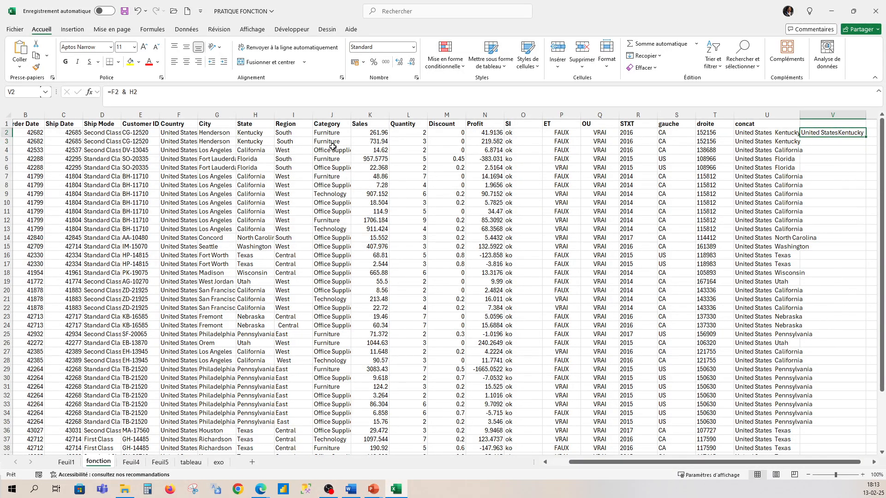
pyautogui.click(125, 92)
pyautogui.write('" "')
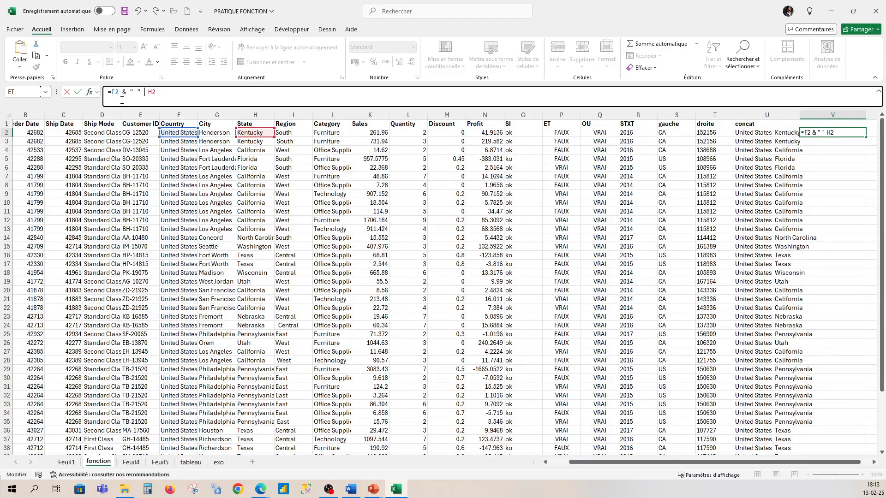
pyautogui.write(' &')
pyautogui.click(183, 92)
pyautogui.press('Return')
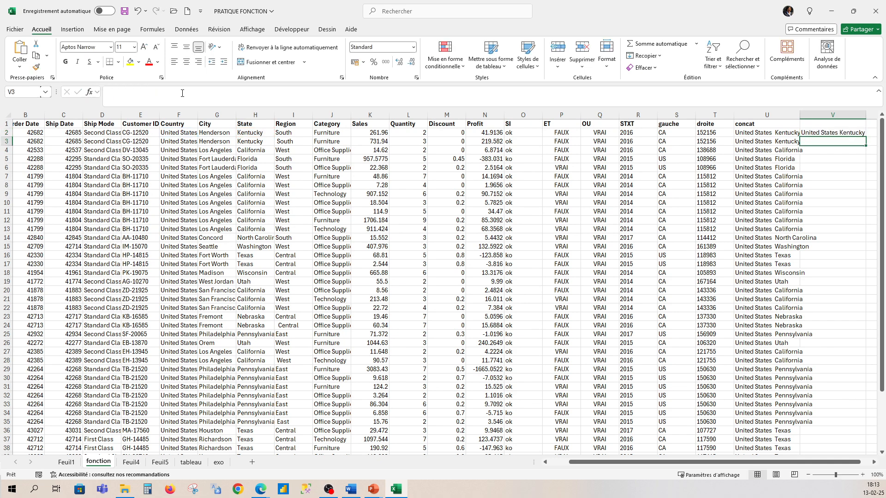
# - Widen the quoted separator in V2's formula to two spaces and copy the formula down to all data rows
pyautogui.click(850, 134)
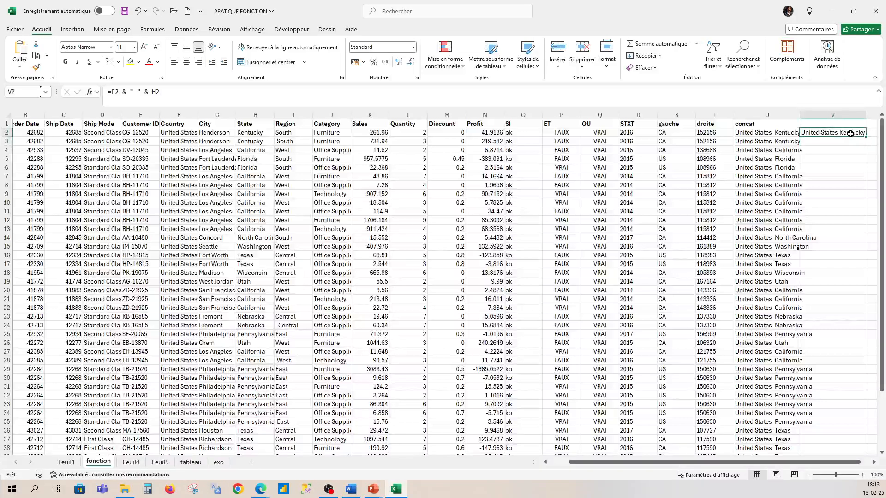
pyautogui.click(138, 92)
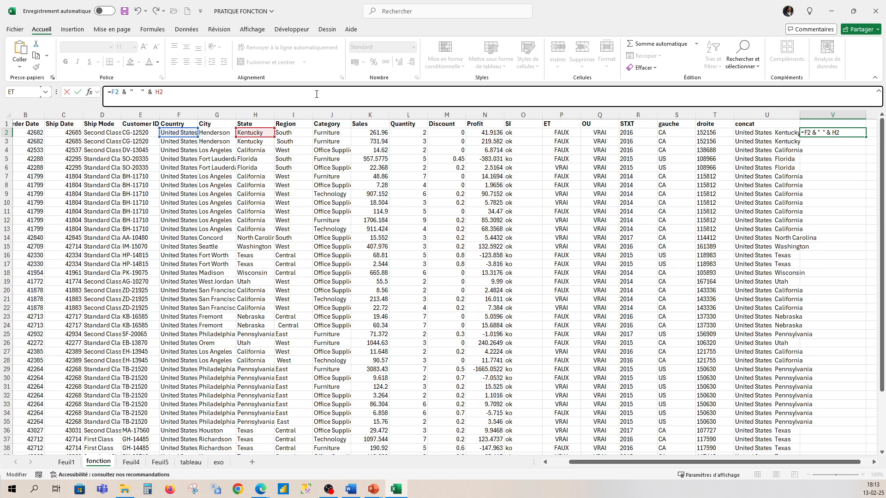
pyautogui.press('Return')
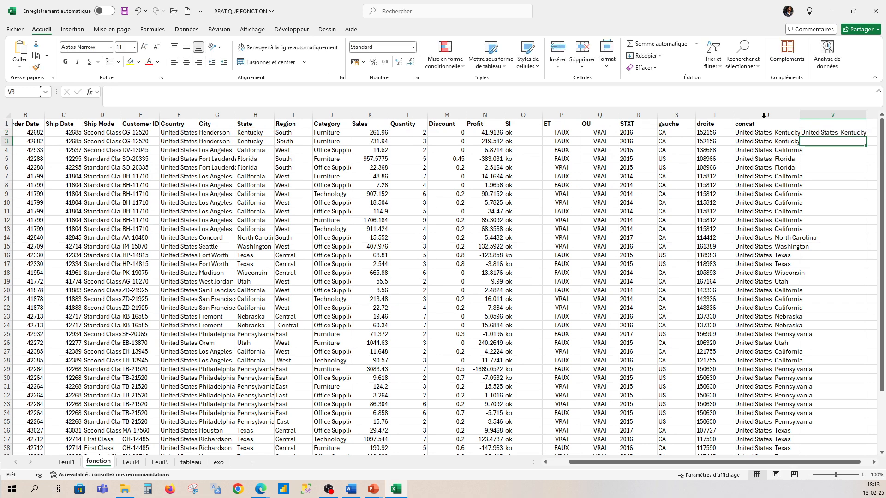
pyautogui.click(859, 133)
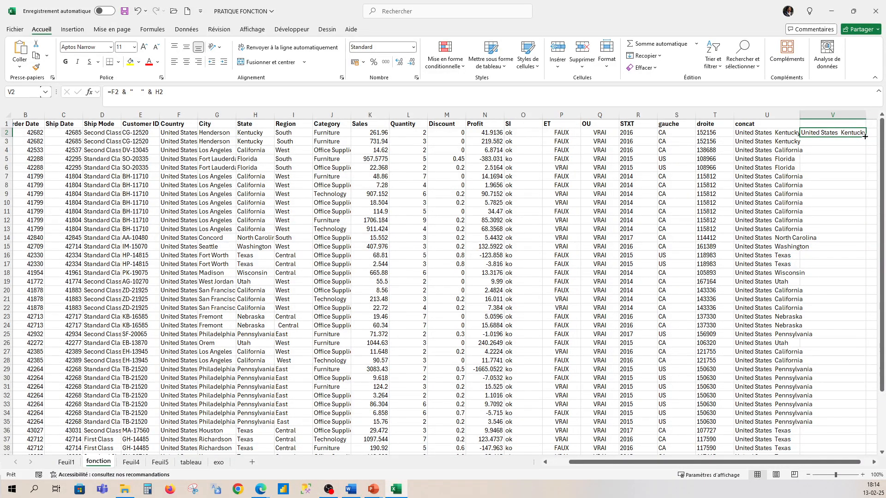
pyautogui.doubleClick(865, 137)
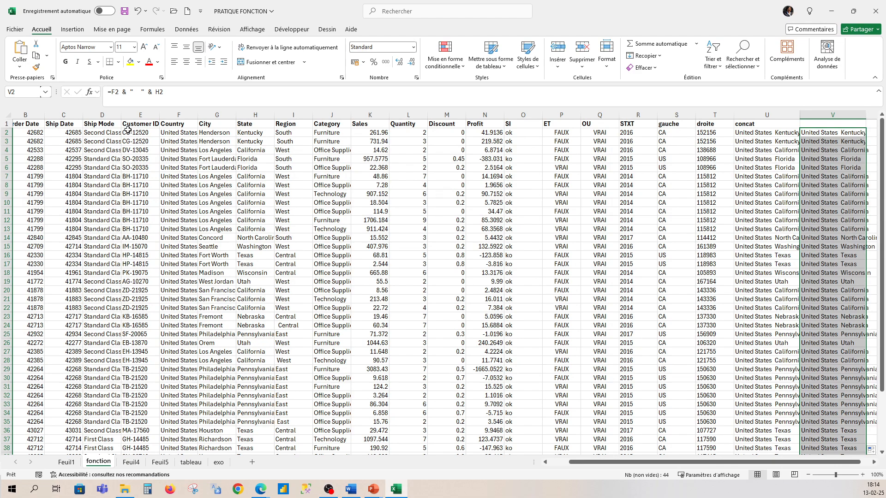
# - Change V2's separator to a spaced hyphen, =F2 & " - " & H2, and copy the formula down column V
pyautogui.click(139, 92)
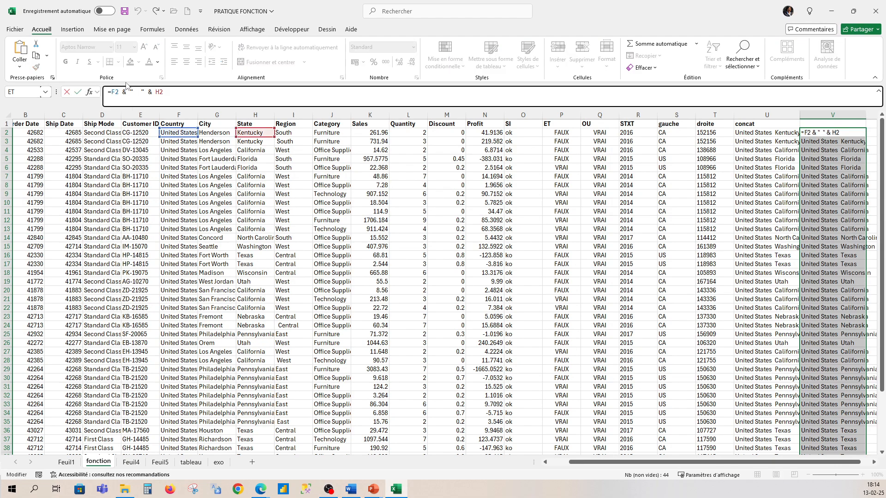
pyautogui.write('-')
pyautogui.click(217, 96)
pyautogui.press('Return')
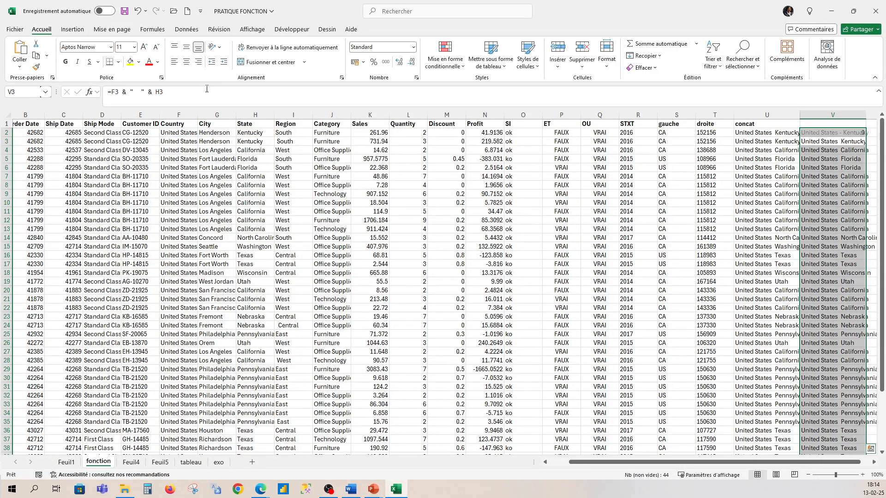
pyautogui.click(831, 133)
pyautogui.doubleClick(865, 136)
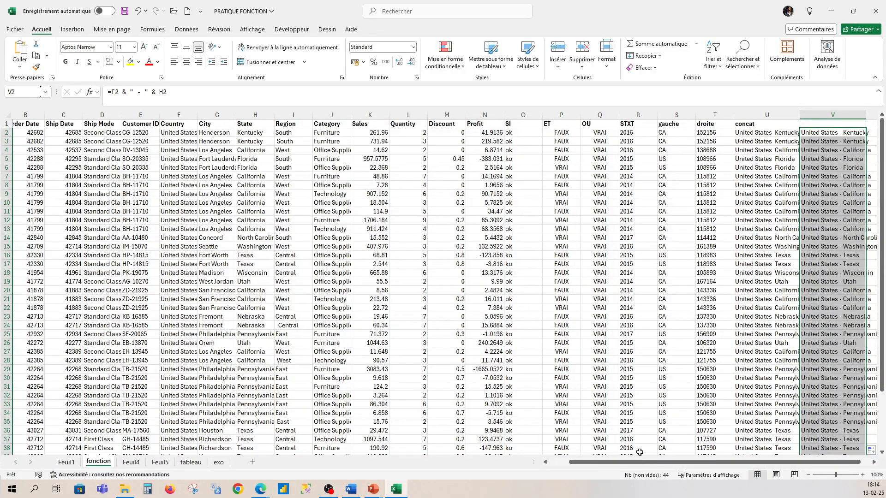
# - Review the formula columns one by one, from SI, ET and OU through STXT, gauche, droite and concat
pyautogui.moveTo(638, 466); pyautogui.dragTo(667, 452)
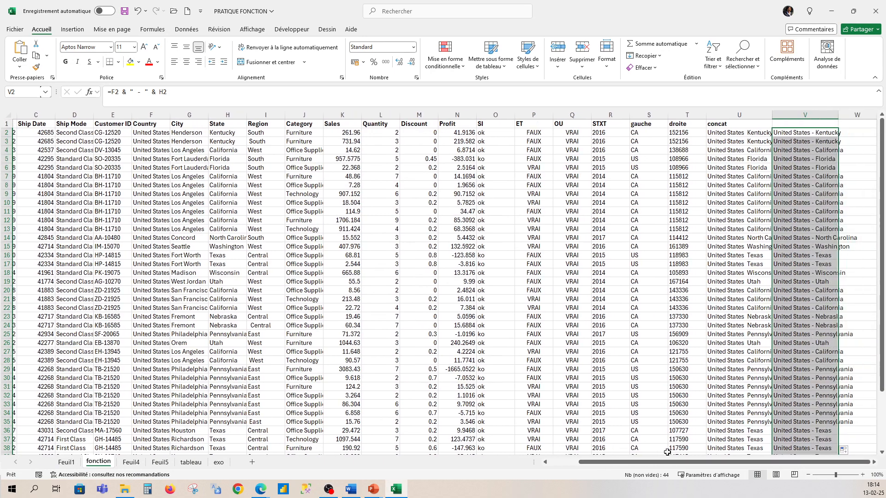
pyautogui.click(500, 114)
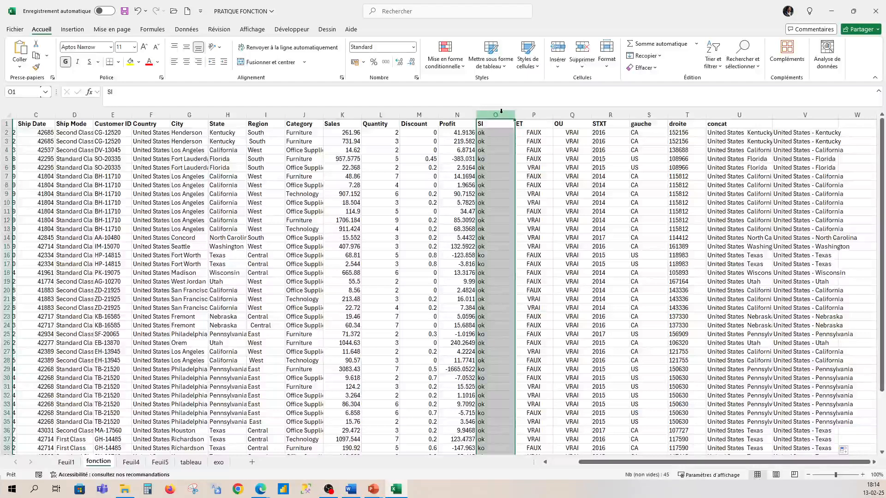
pyautogui.click(542, 114)
pyautogui.click(580, 114)
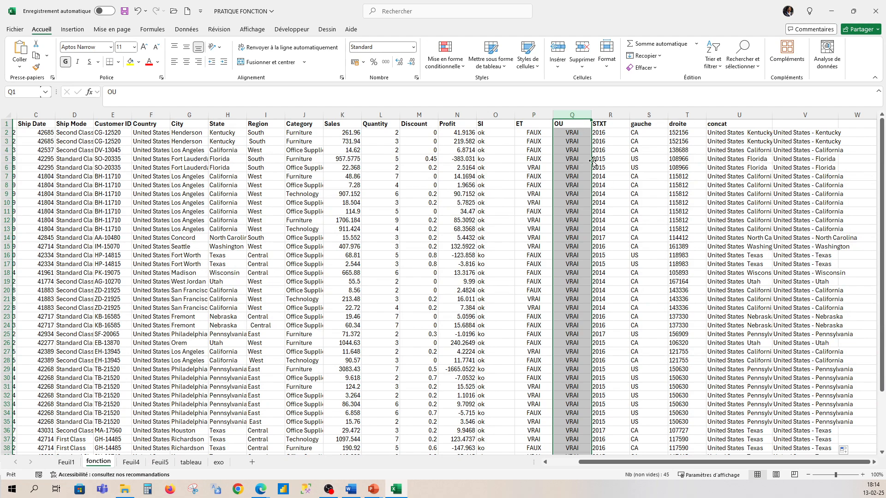
pyautogui.click(613, 115)
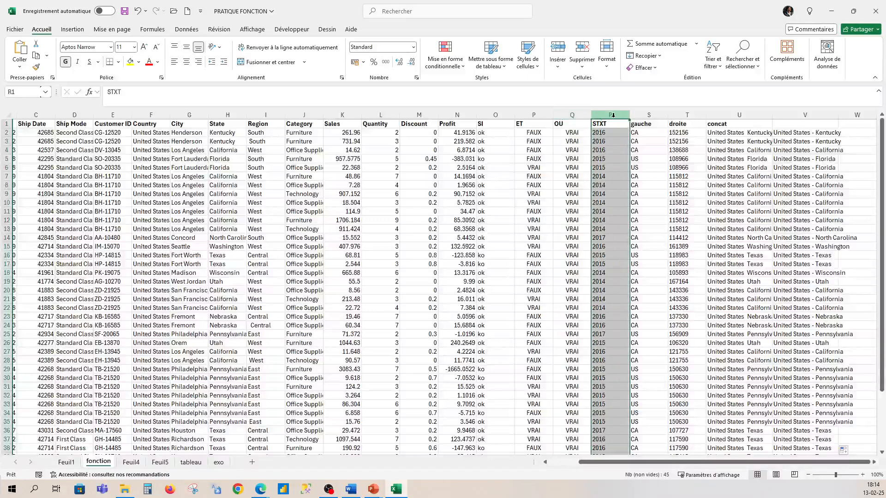
pyautogui.click(657, 115)
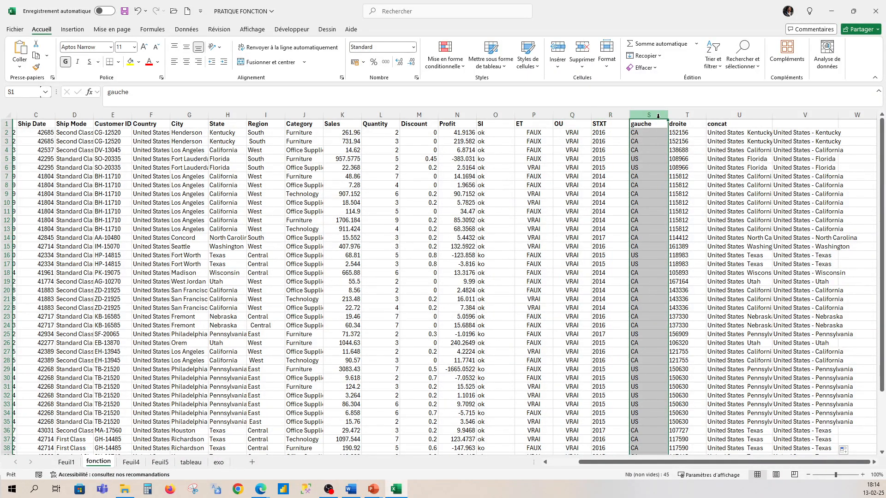
pyautogui.click(692, 116)
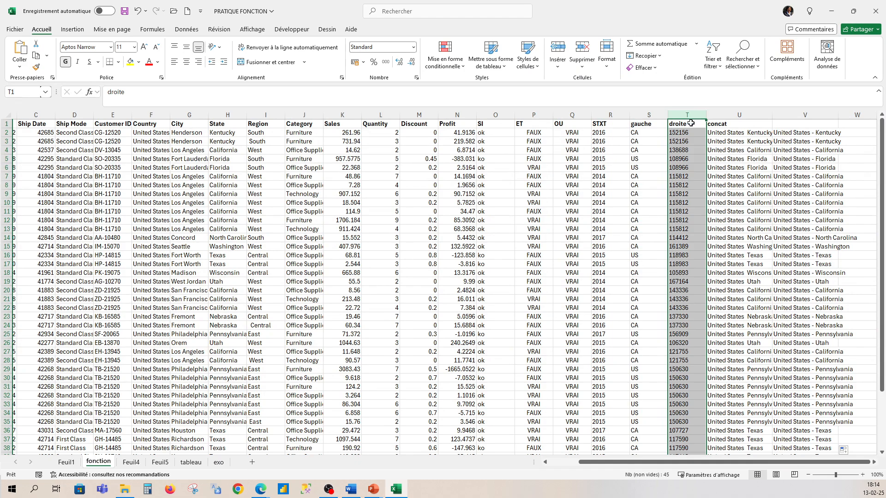
pyautogui.click(727, 116)
# - Enter & as the header of column V in cell V1
pyautogui.click(801, 123)
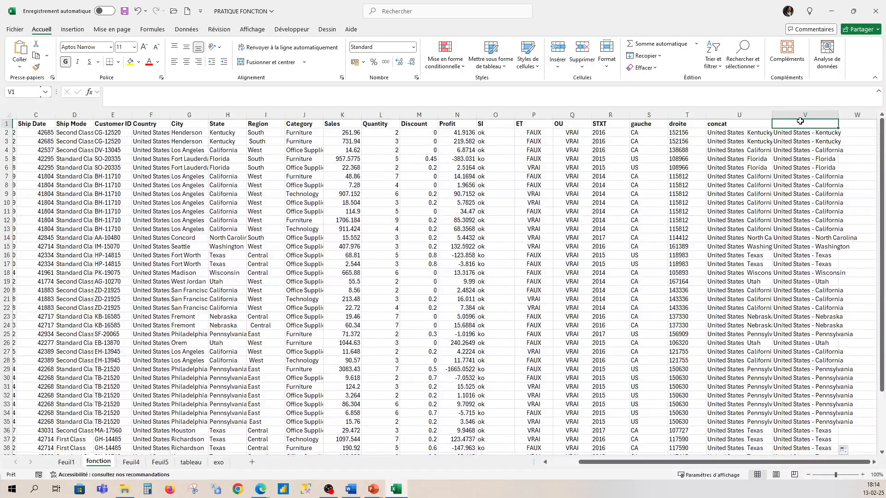
pyautogui.write('&')
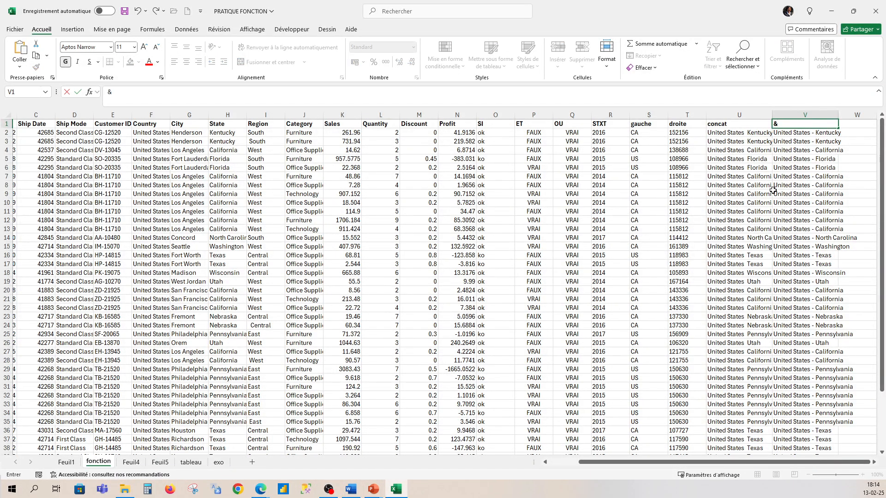
pyautogui.click(865, 186)
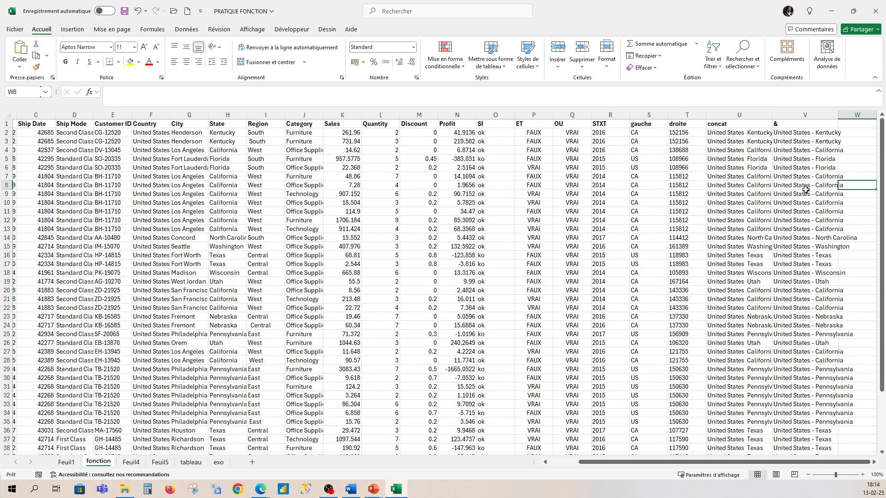